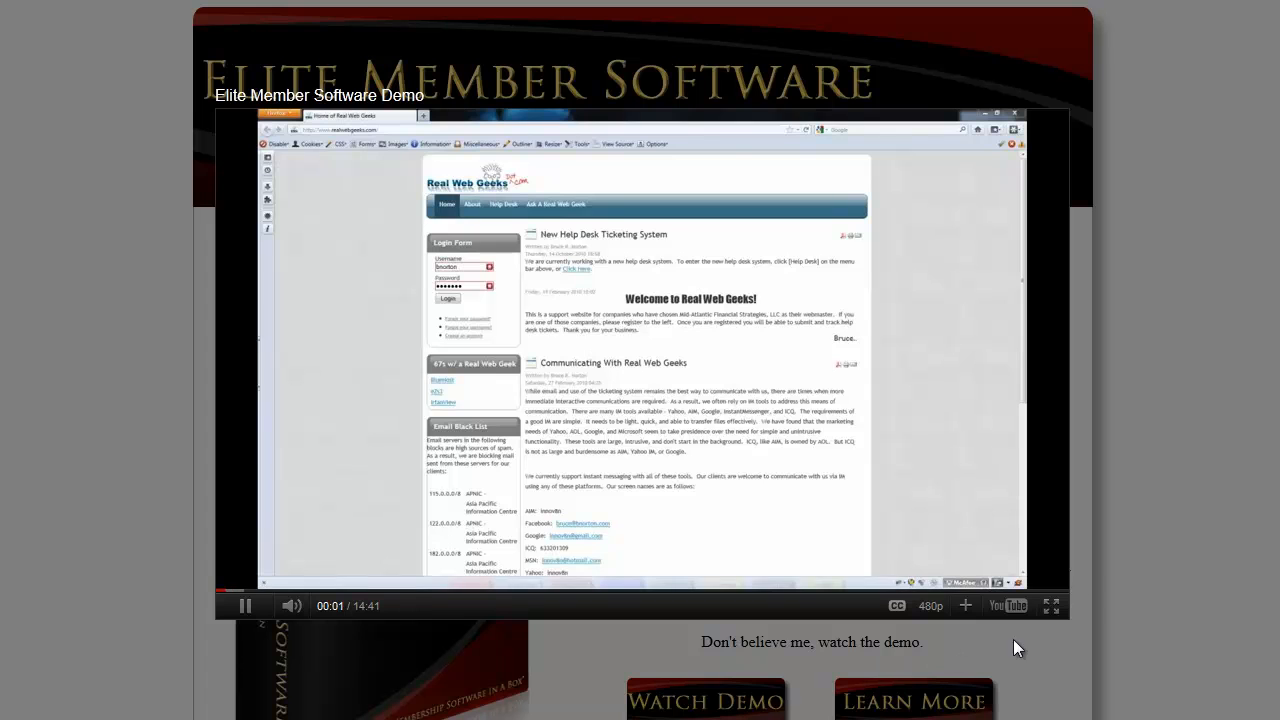
# Close the demo video and review the Elite Member Software feature descriptions down to the end of the page
pyautogui.click(1156, 432)
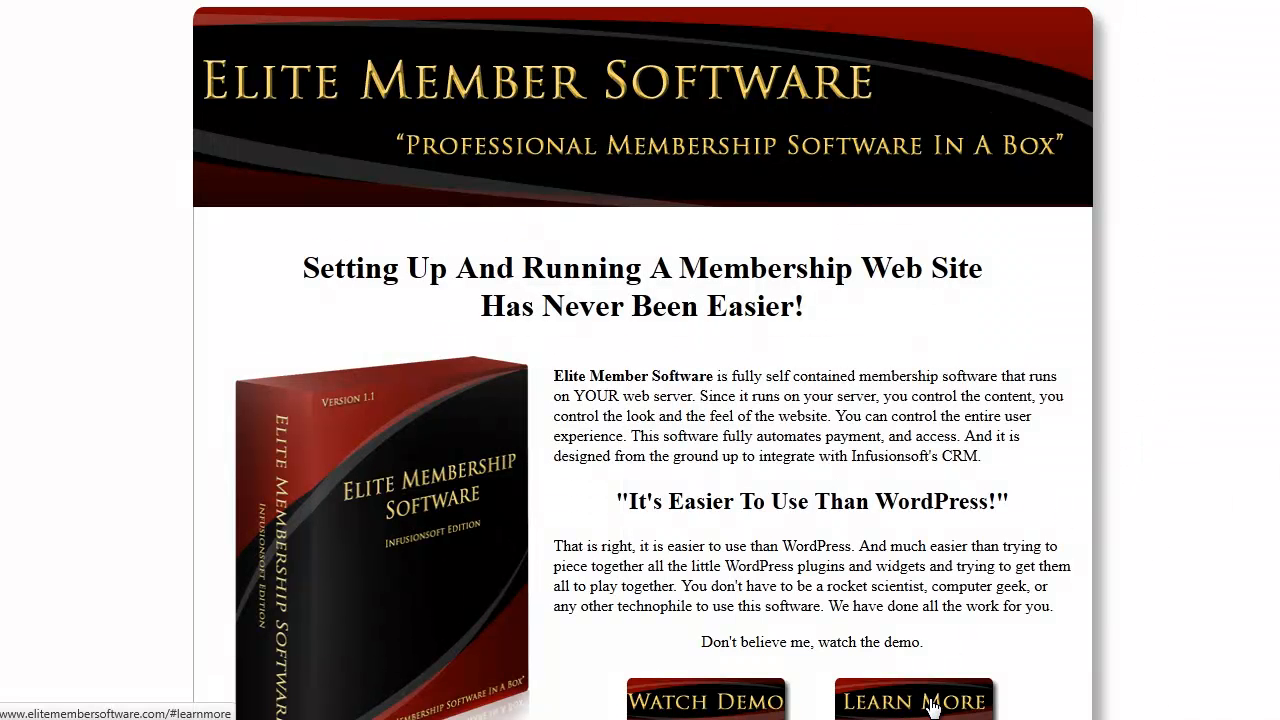
pyautogui.scroll(-1, 1270, 258)
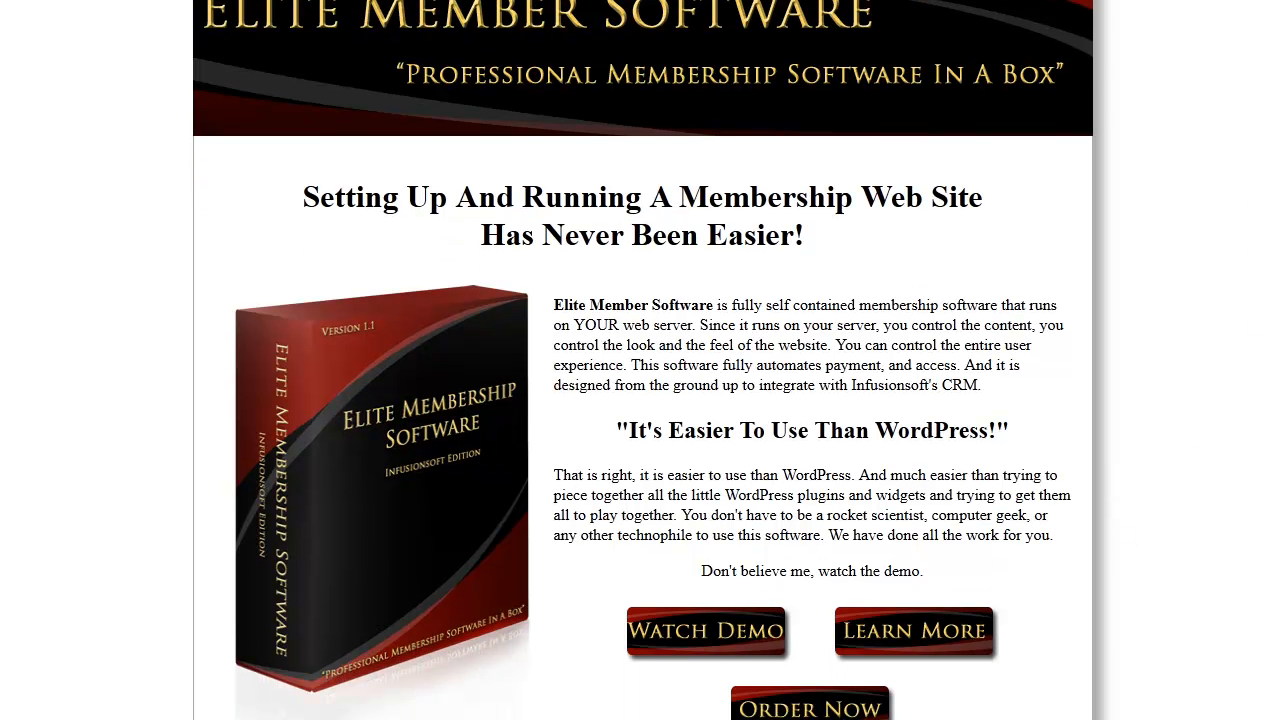
pyautogui.scroll(-2, 1270, 258)
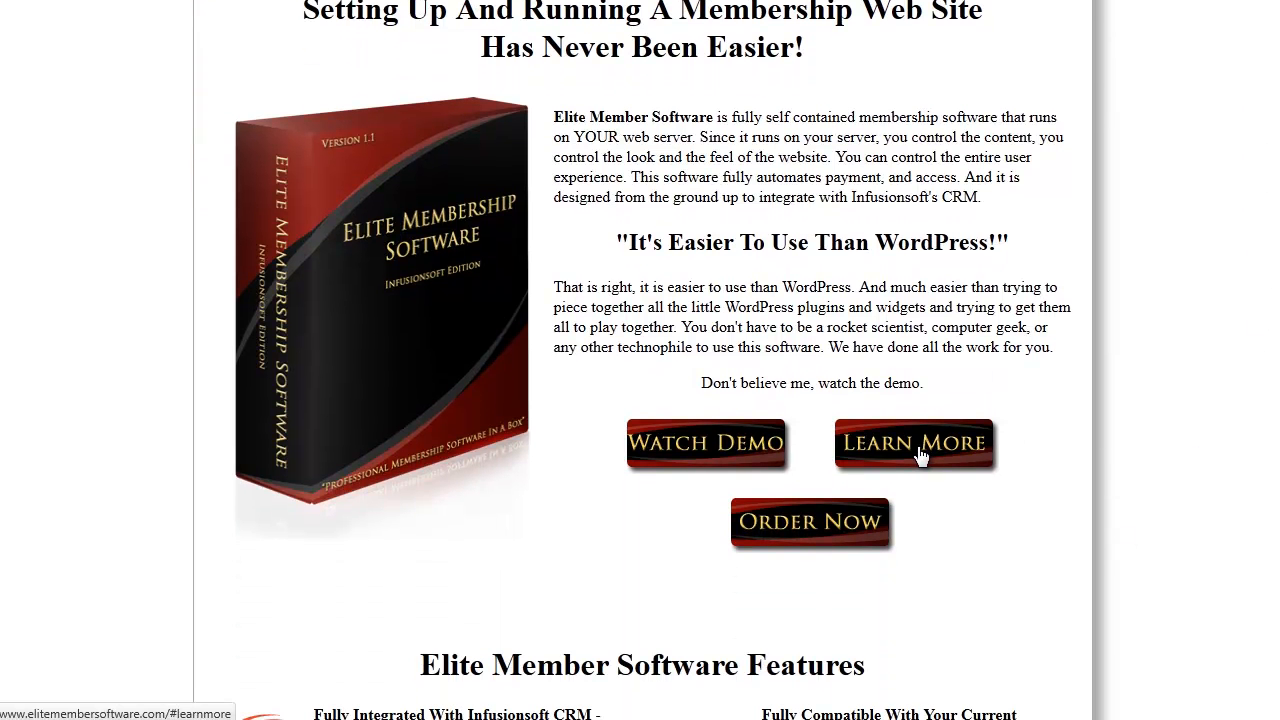
pyautogui.click(920, 455)
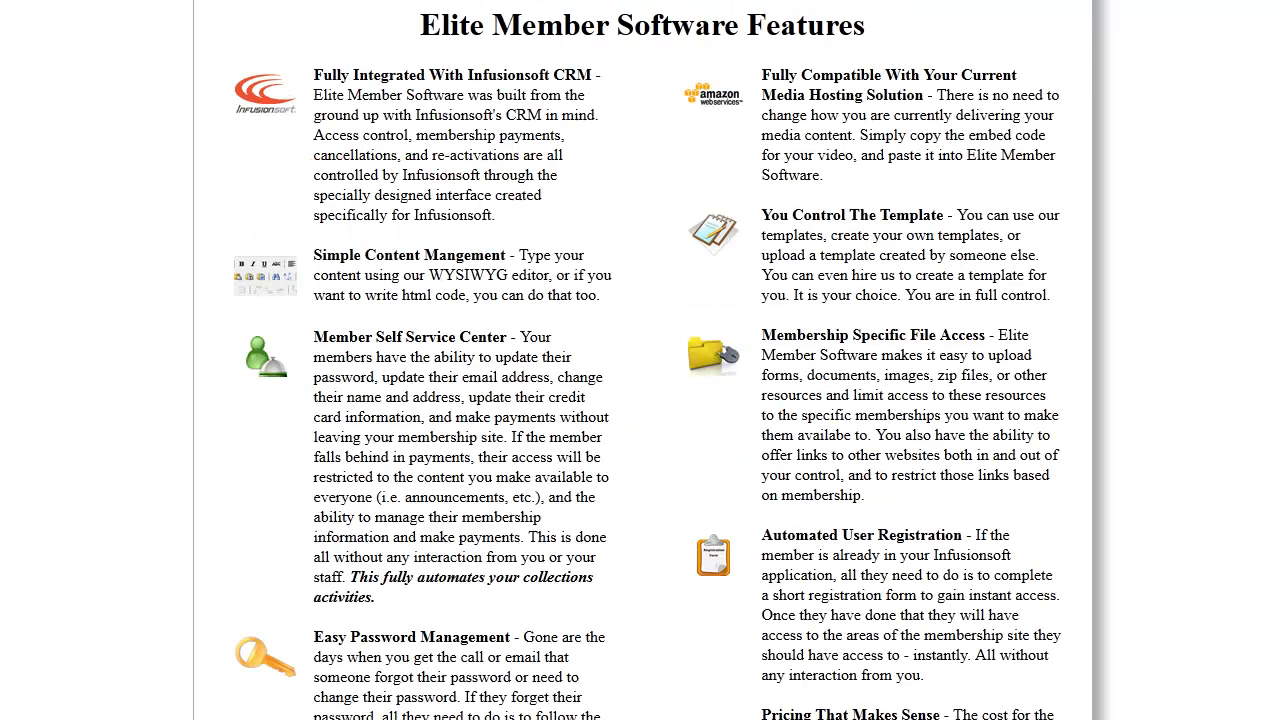
pyautogui.scroll(-3, 648, 360)
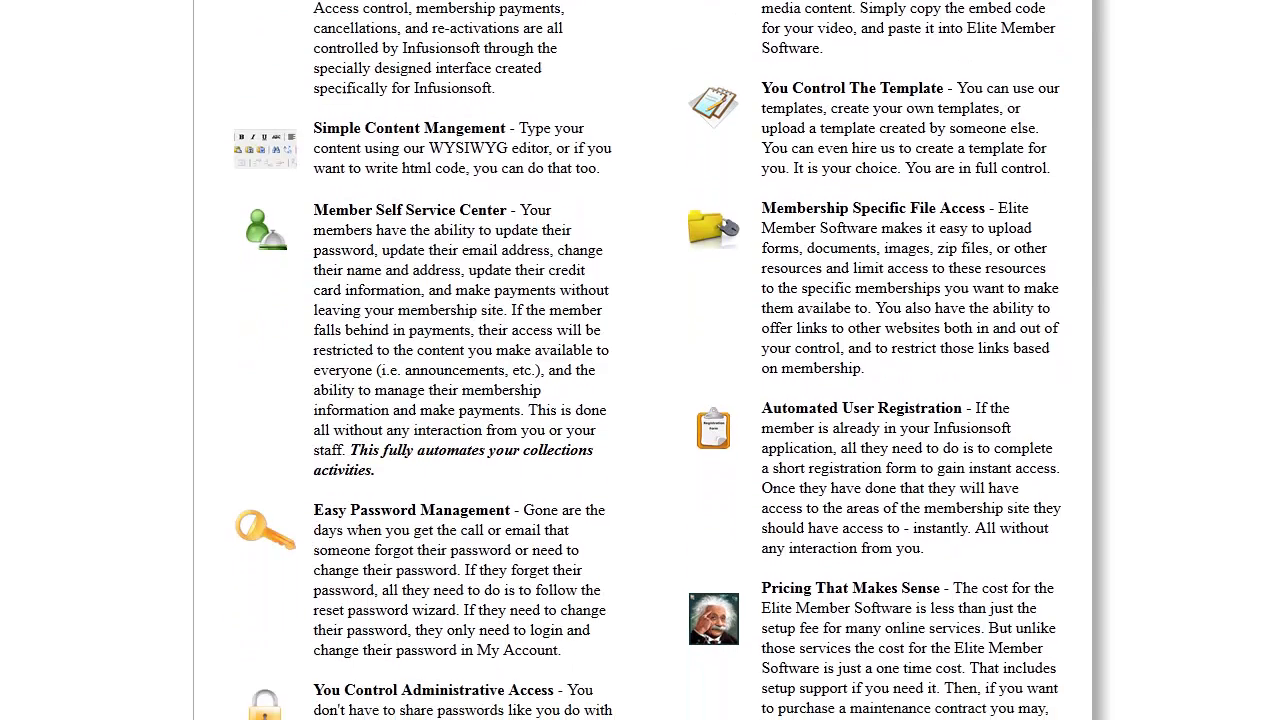
pyautogui.scroll(-4, 648, 360)
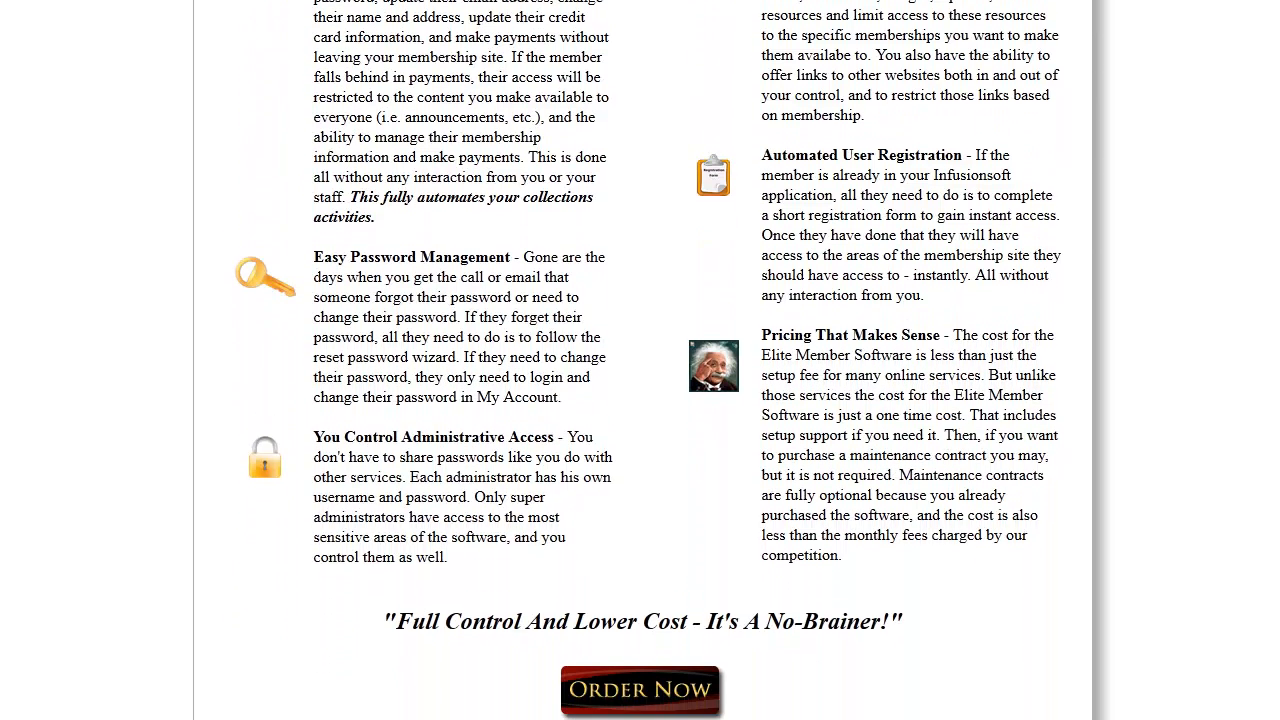
pyautogui.scroll(-1, 648, 360)
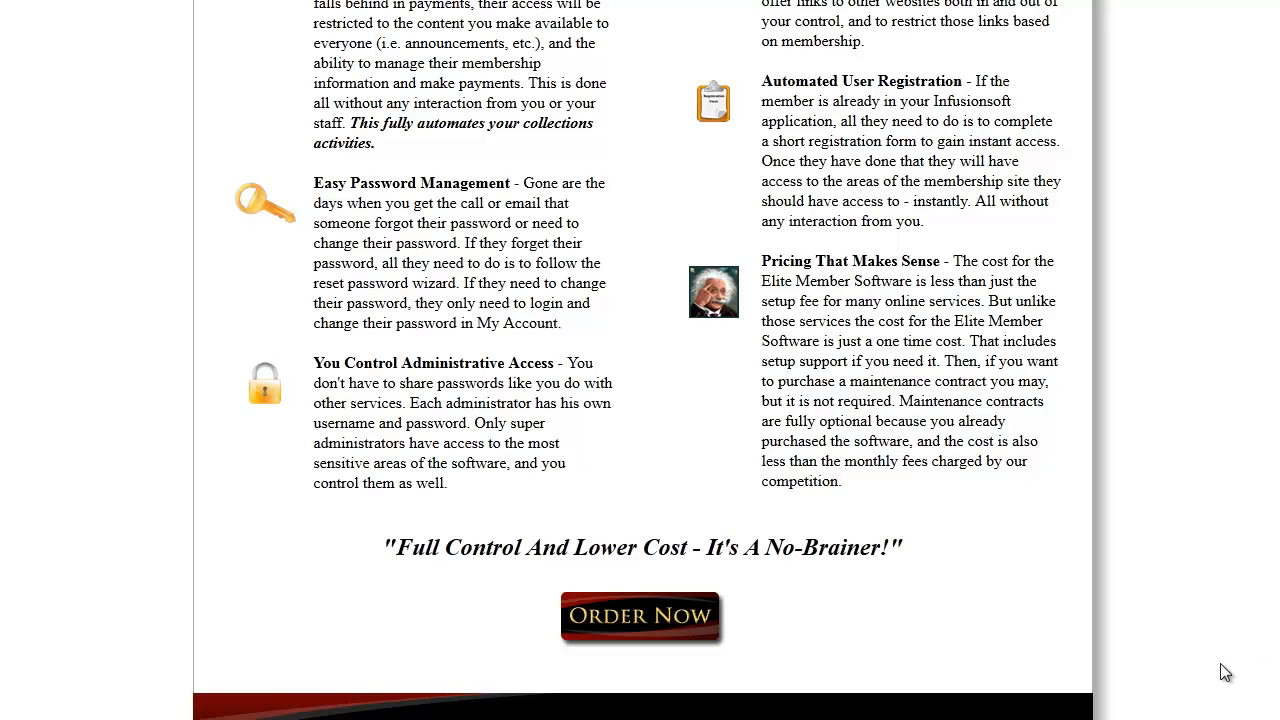
pyautogui.scroll(-1, 1268, 645)
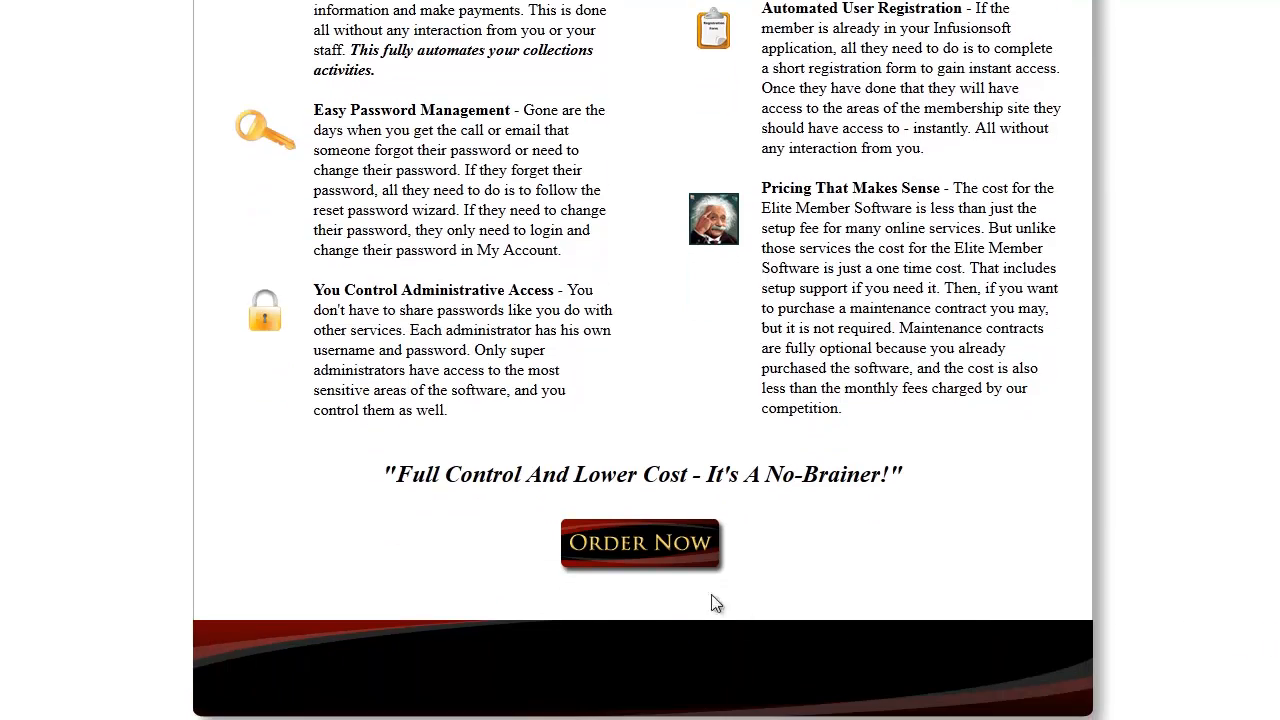
# Order Elite Member Software with the optional monthly maintenance and support, and proceed to the PayPal payment form
pyautogui.click(661, 549)
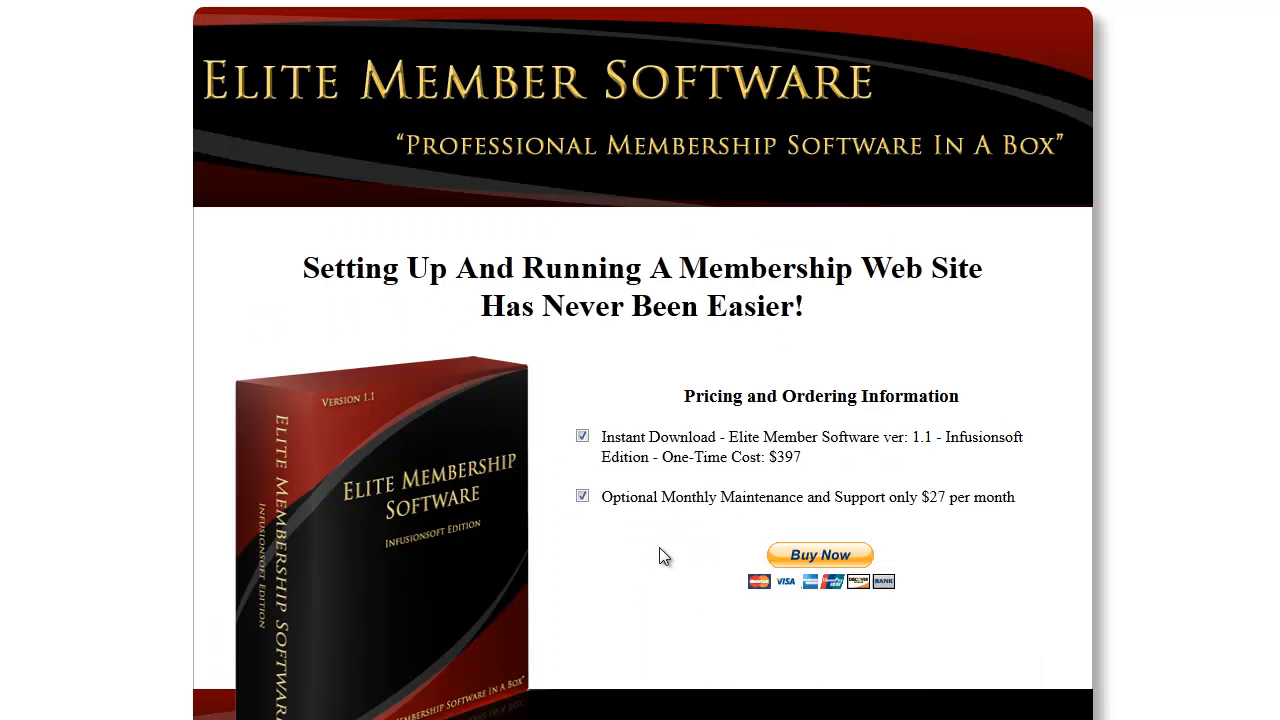
pyautogui.click(583, 497)
pyautogui.click(829, 561)
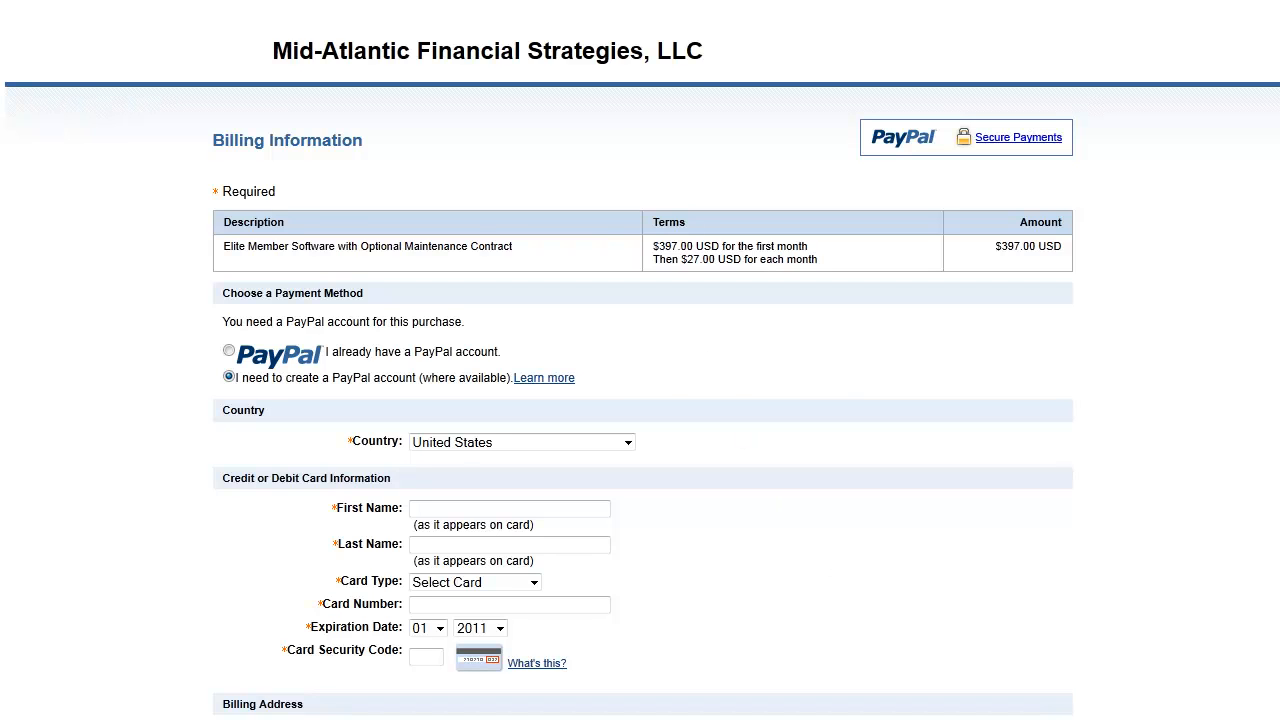
# Open the post-purchase congratulations page and save the installer archive _emsw_eminstall.zip from it
pyautogui.press('Return')
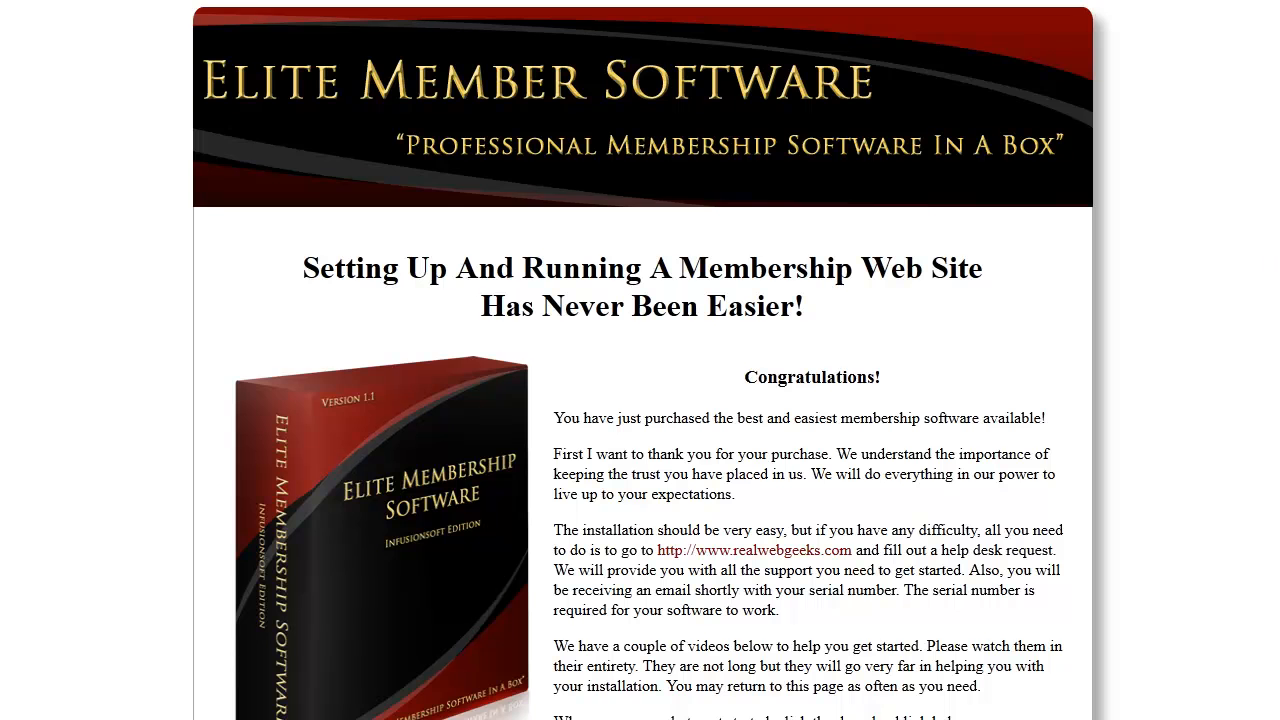
pyautogui.scroll(-1, 640, 360)
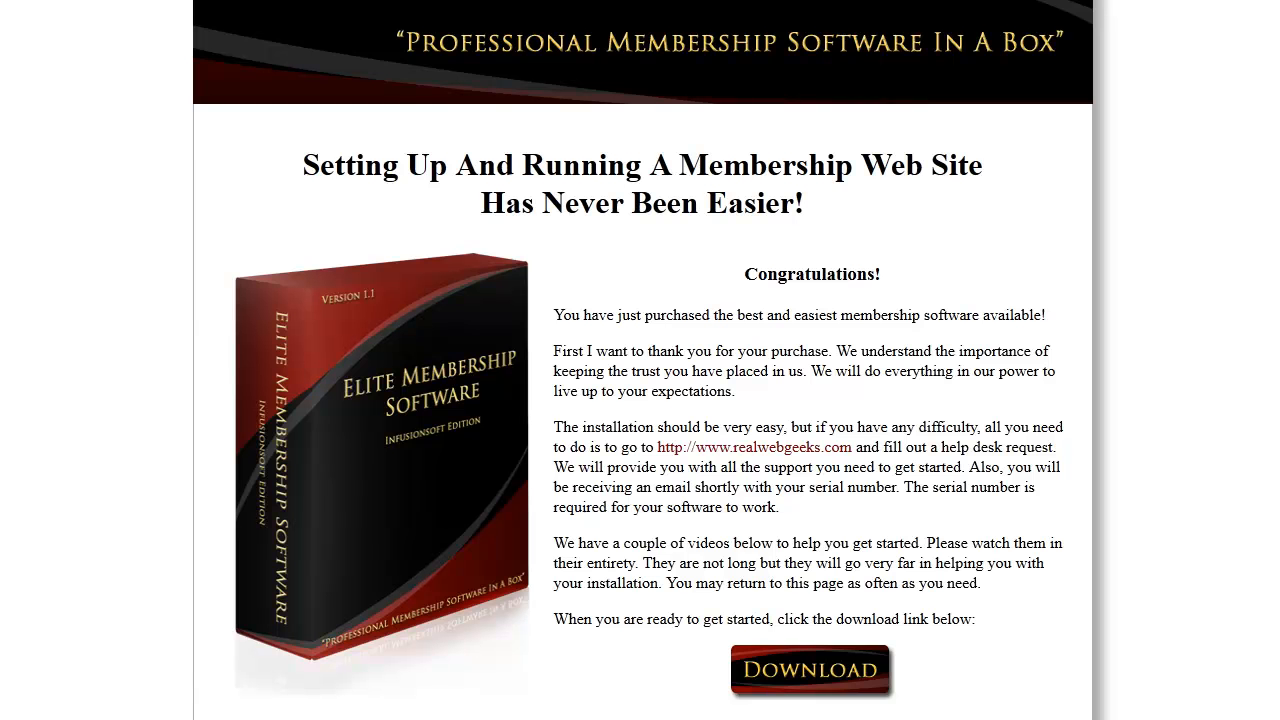
pyautogui.click(777, 680)
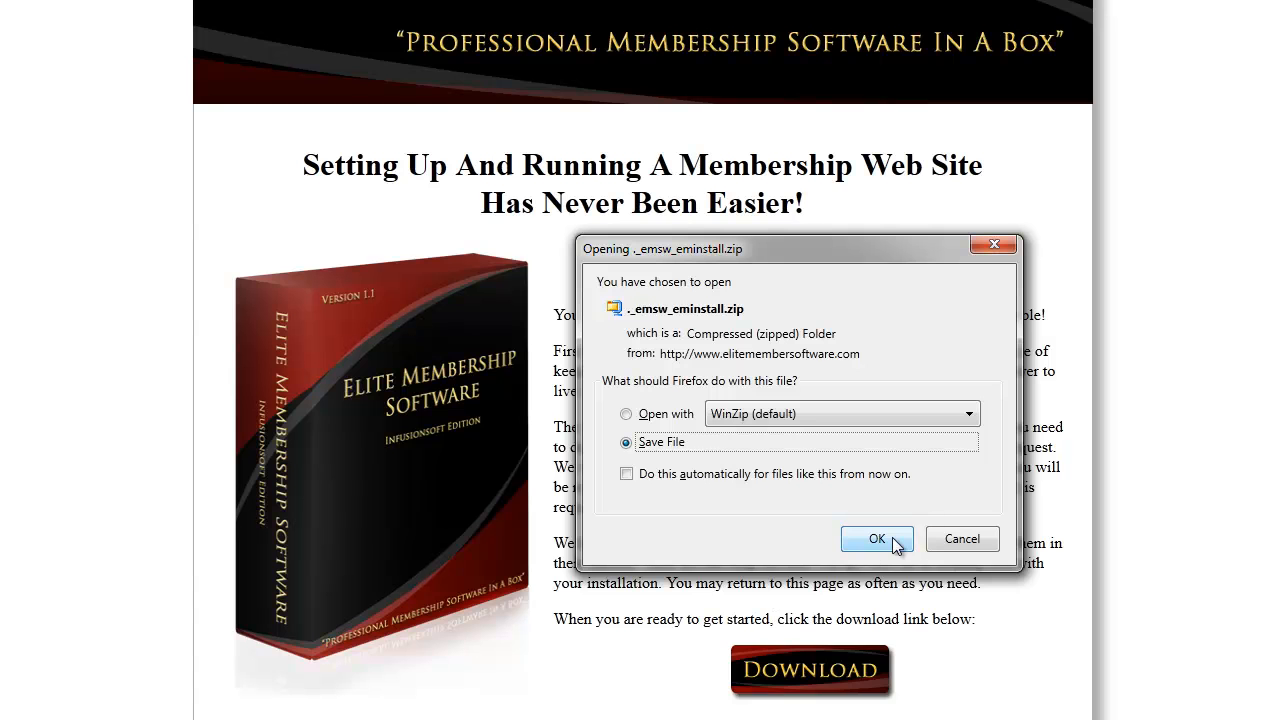
pyautogui.click(872, 541)
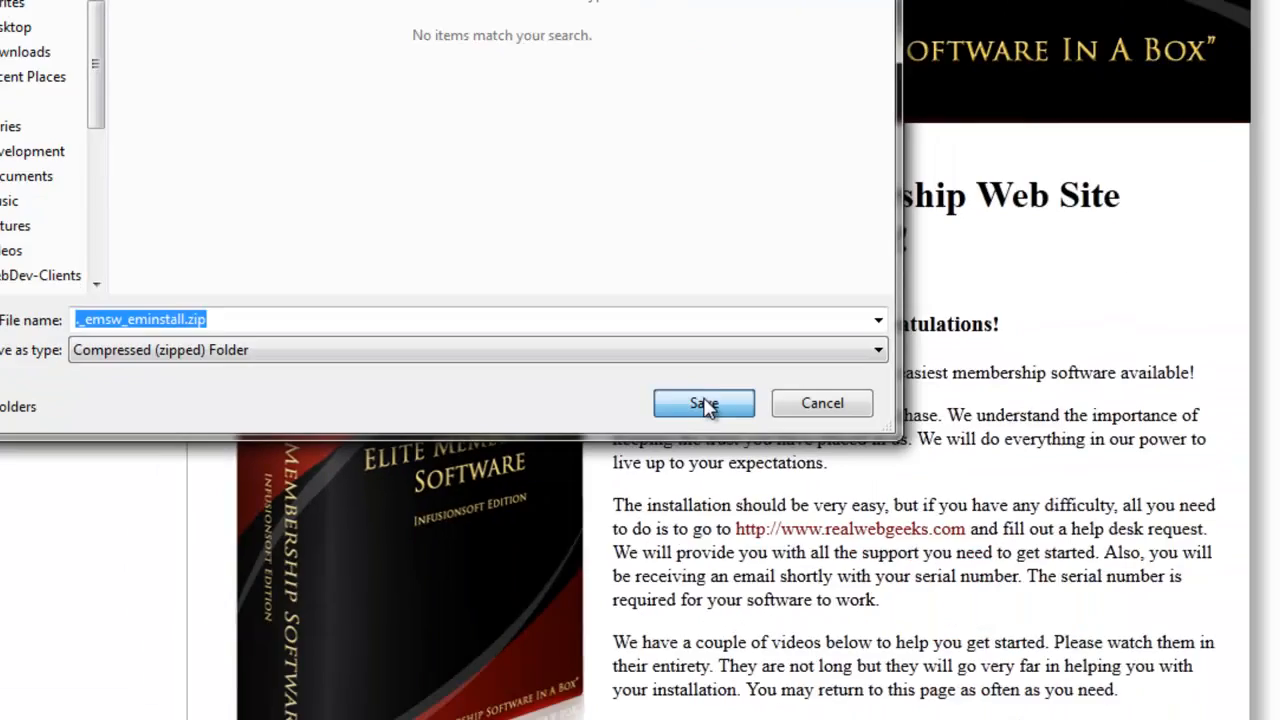
pyautogui.click(940, 612)
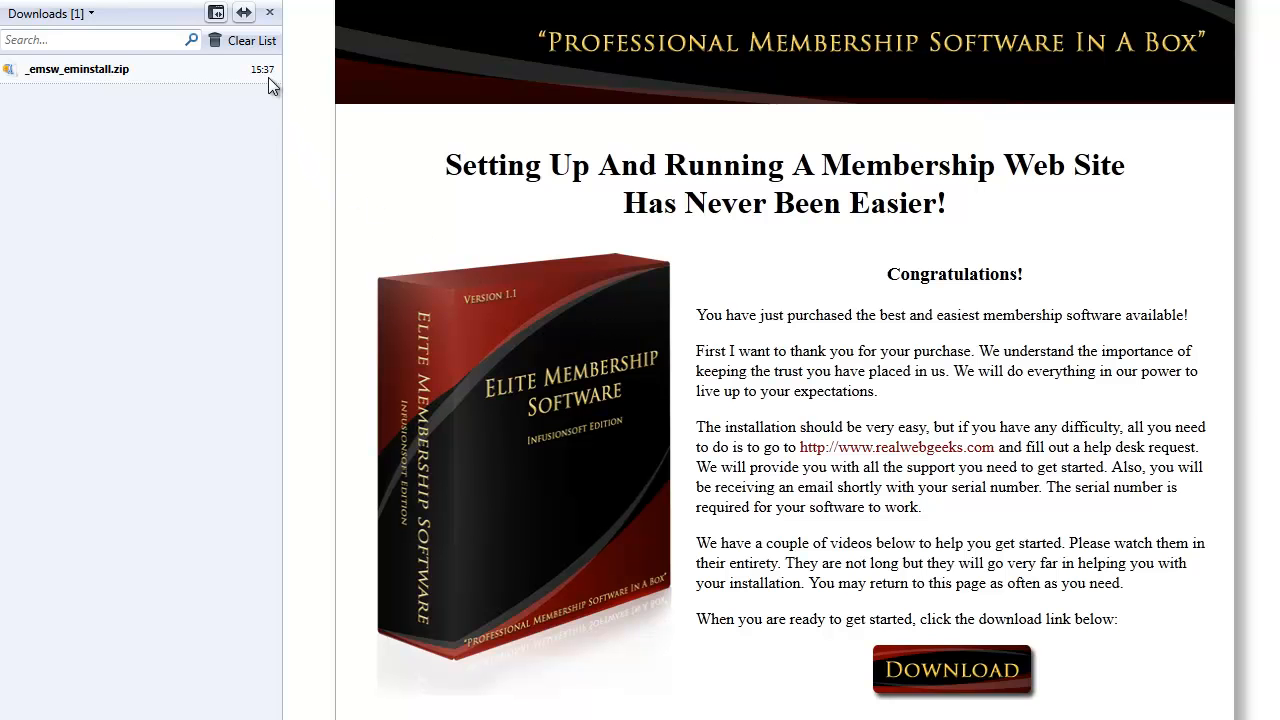
# Open the folder that contains the downloaded _emsw_eminstall.zip
pyautogui.click(112, 74)
pyautogui.rightClick(108, 71)
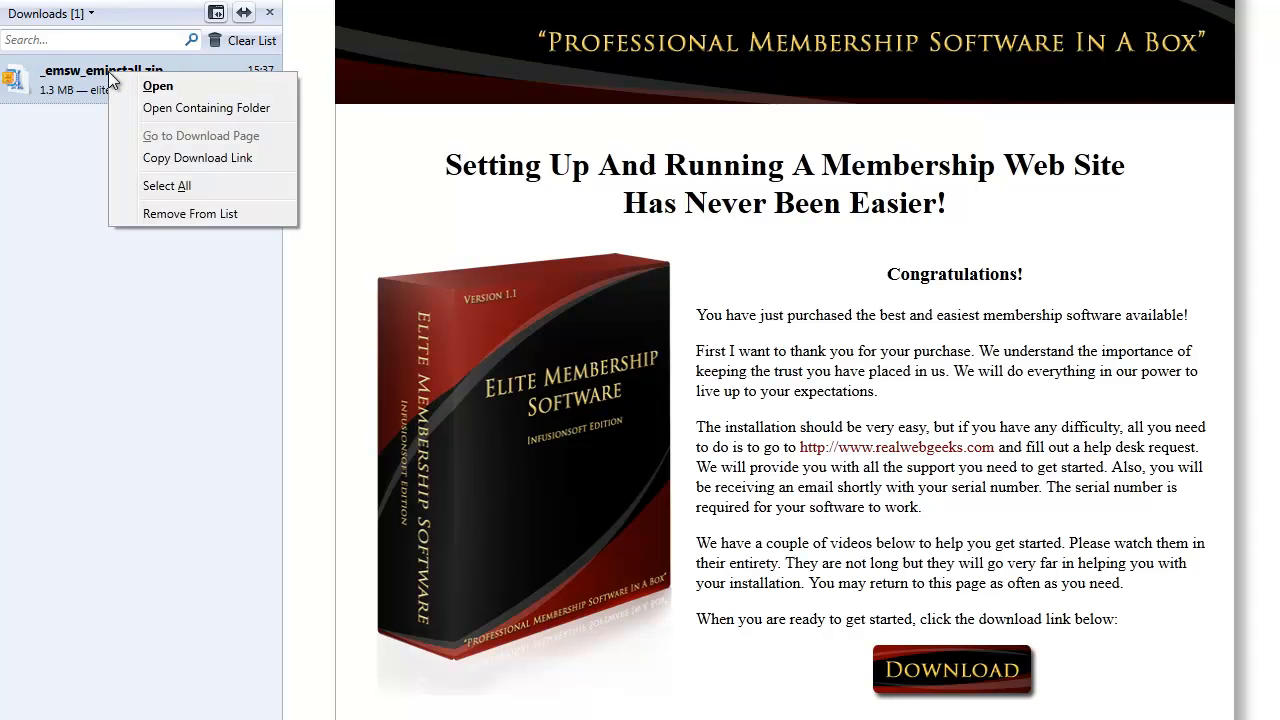
pyautogui.click(174, 106)
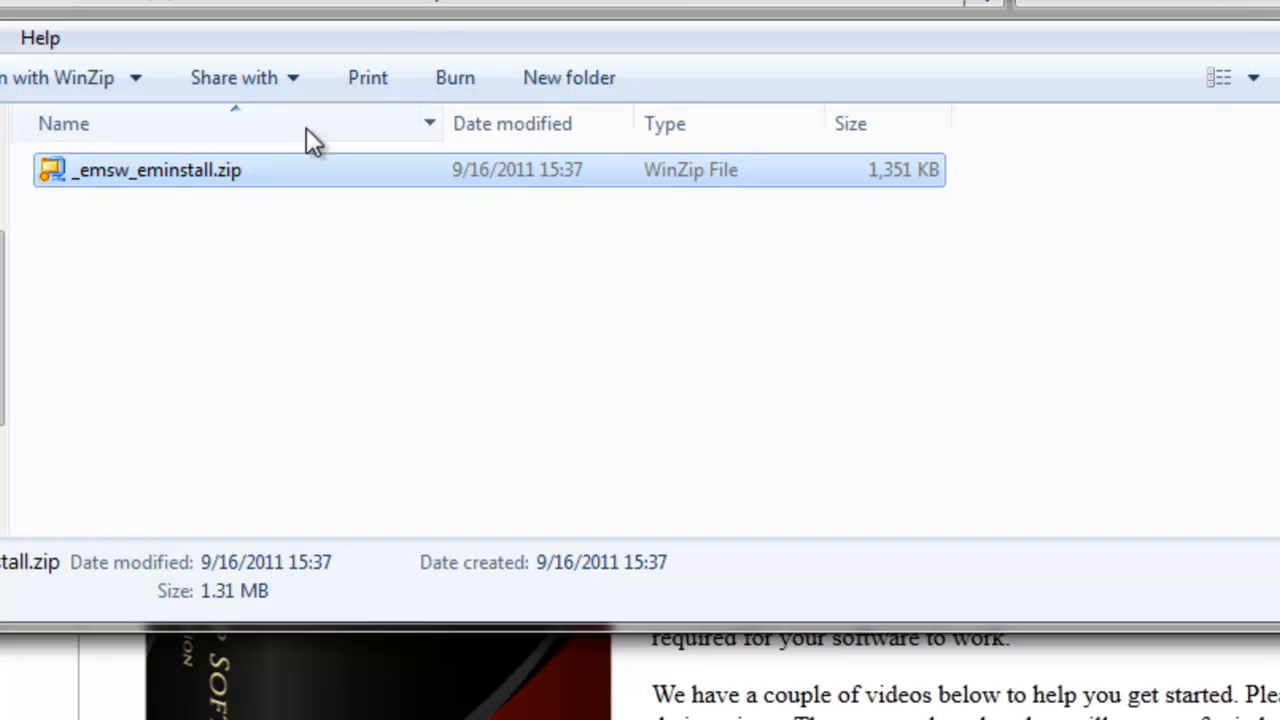
# Extract _emsw_eminstall.zip with WinZip into its own _emsw_eminstall folder and open that folder
pyautogui.click(182, 165)
pyautogui.click(239, 202)
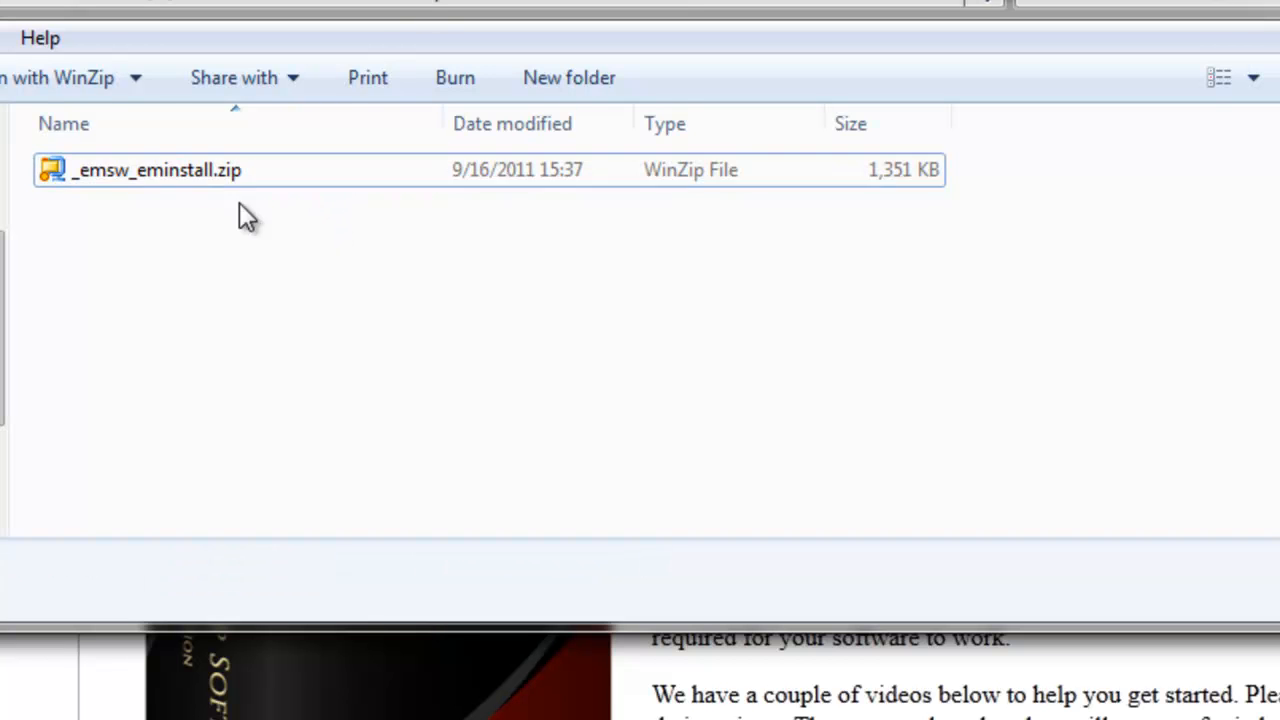
pyautogui.rightClick(107, 170)
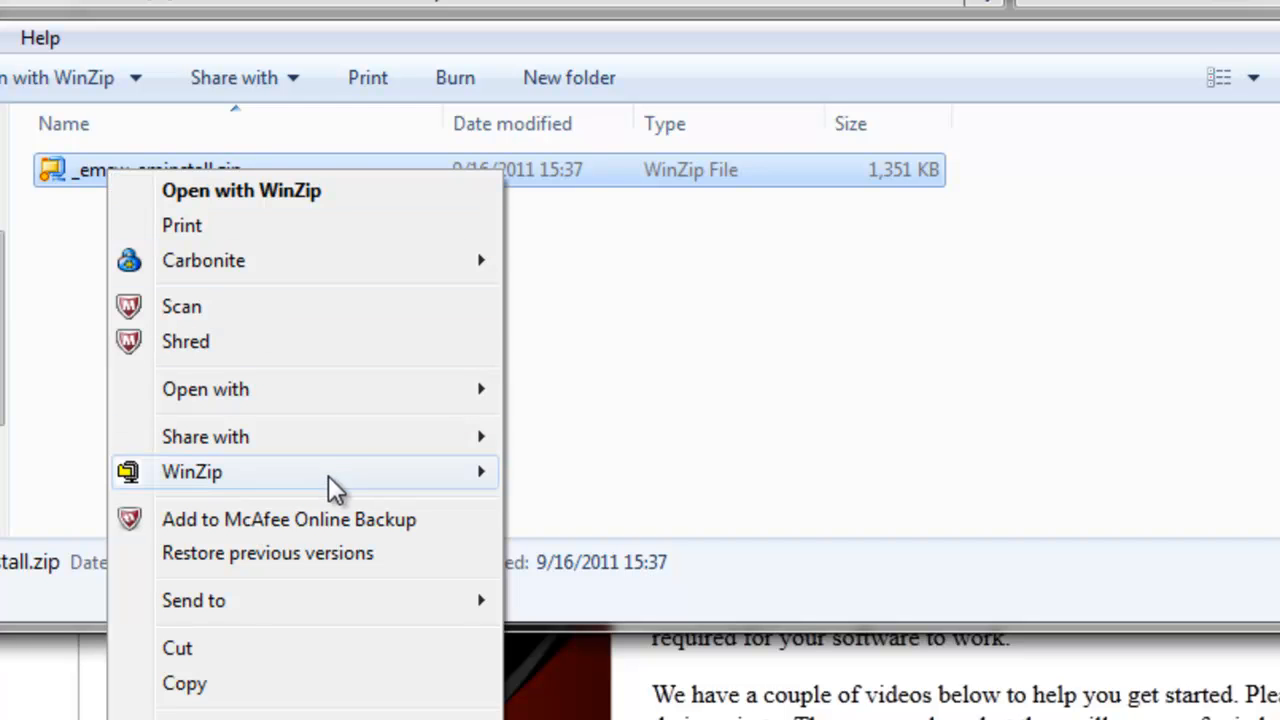
pyautogui.moveTo(354, 471)
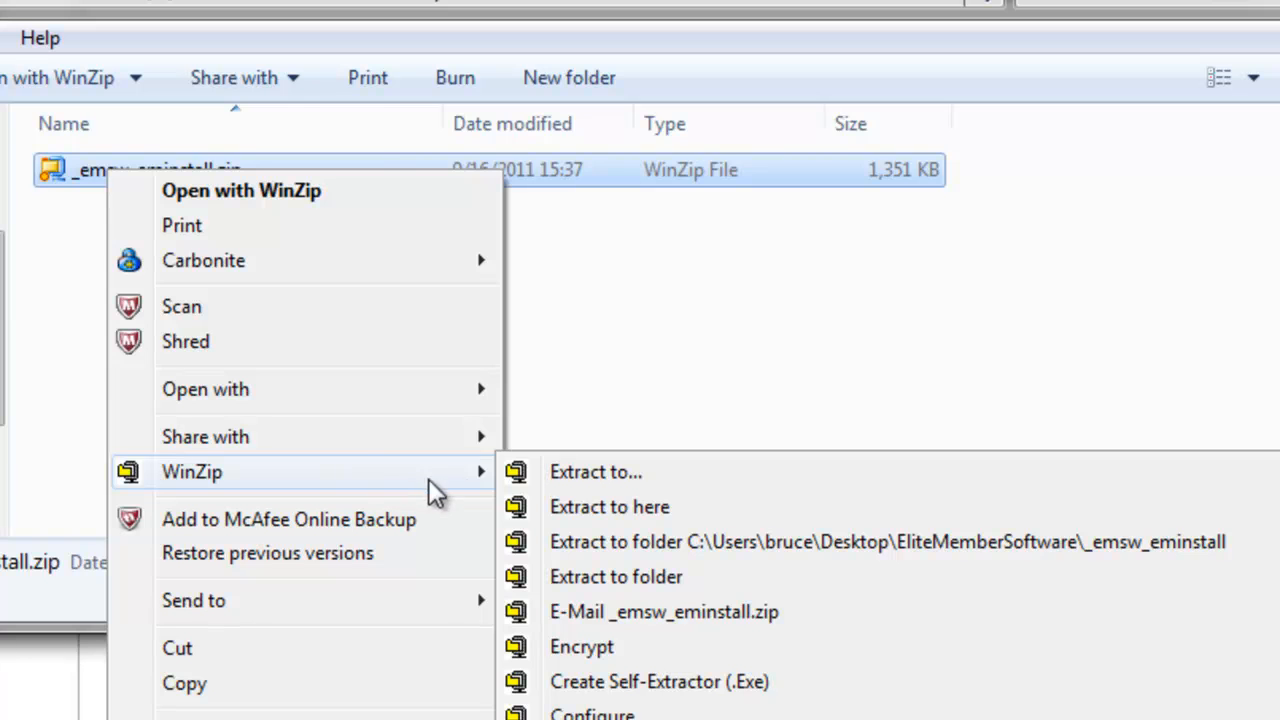
pyautogui.click(654, 545)
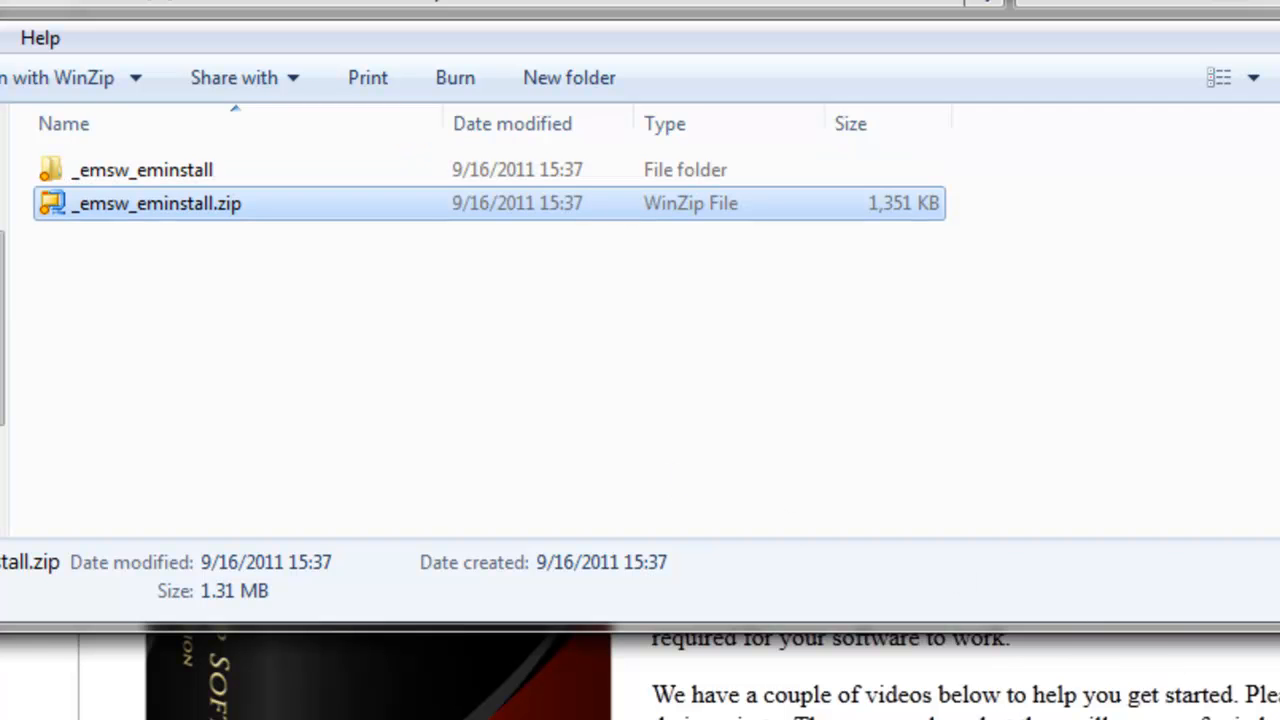
pyautogui.doubleClick(177, 172)
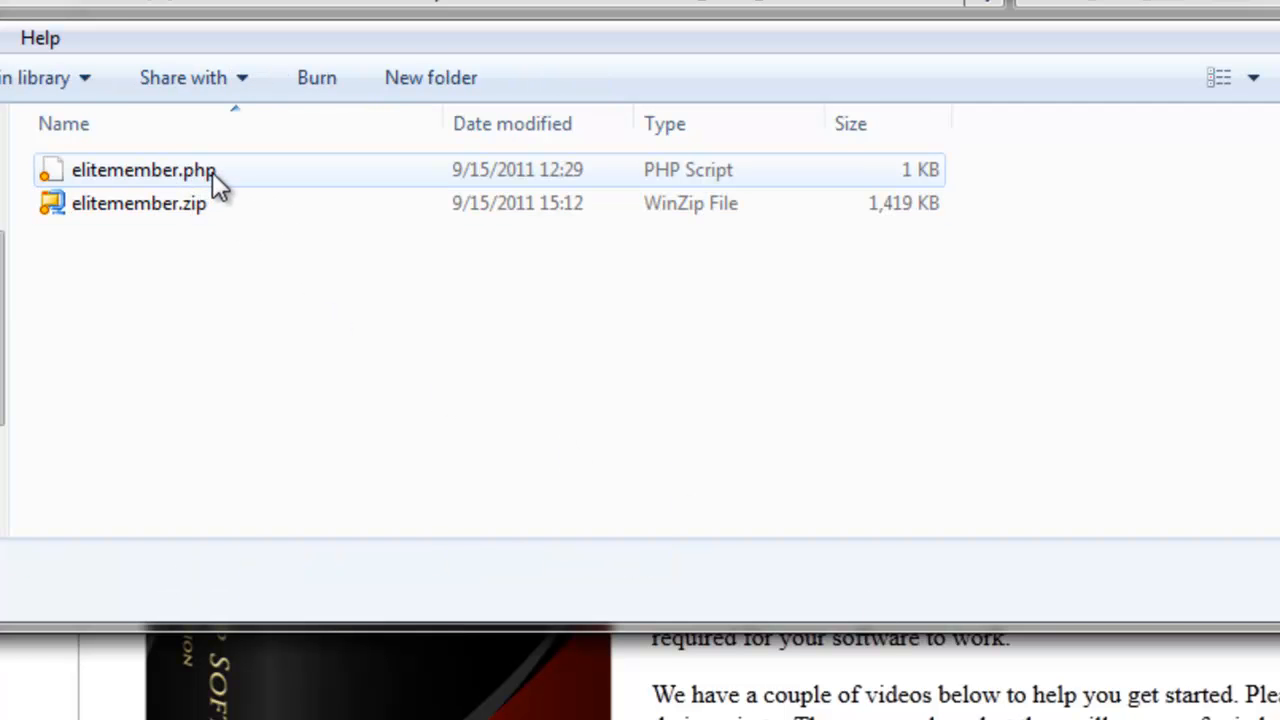
pyautogui.moveTo(187, 200)
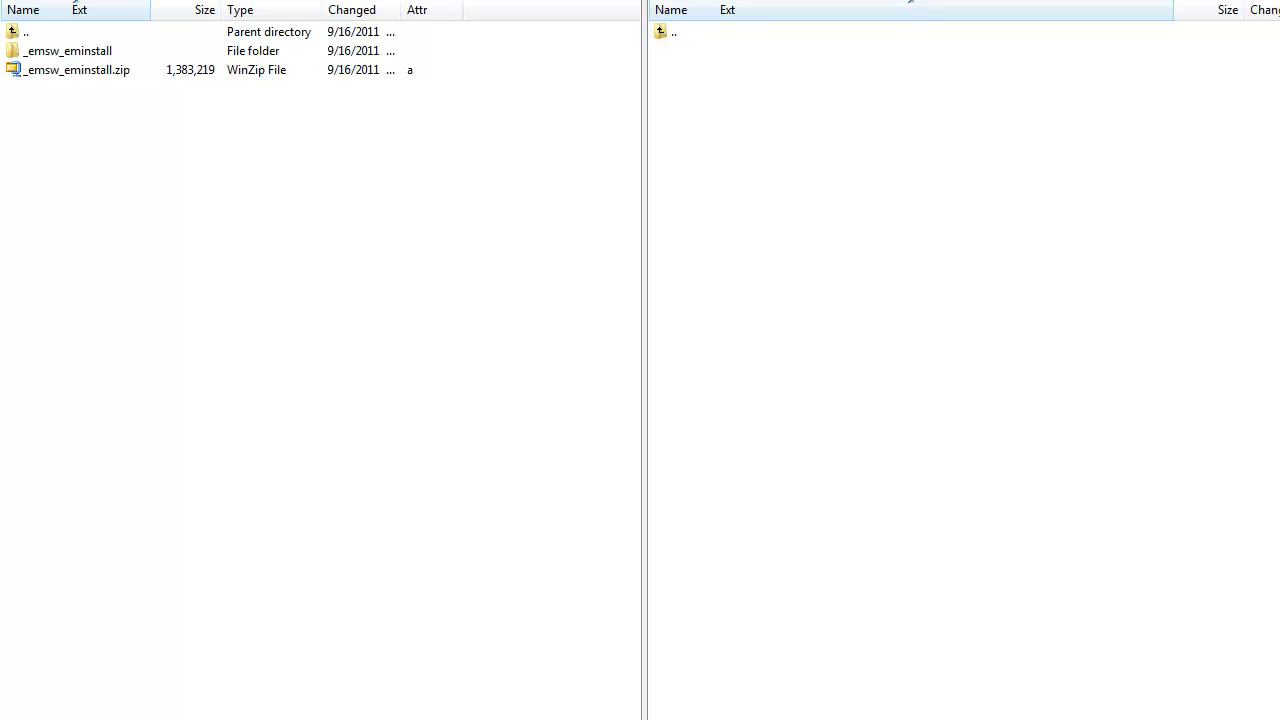
# In the FTP client, create a new directory named beta on the remote server
pyautogui.rightClick(840, 303)
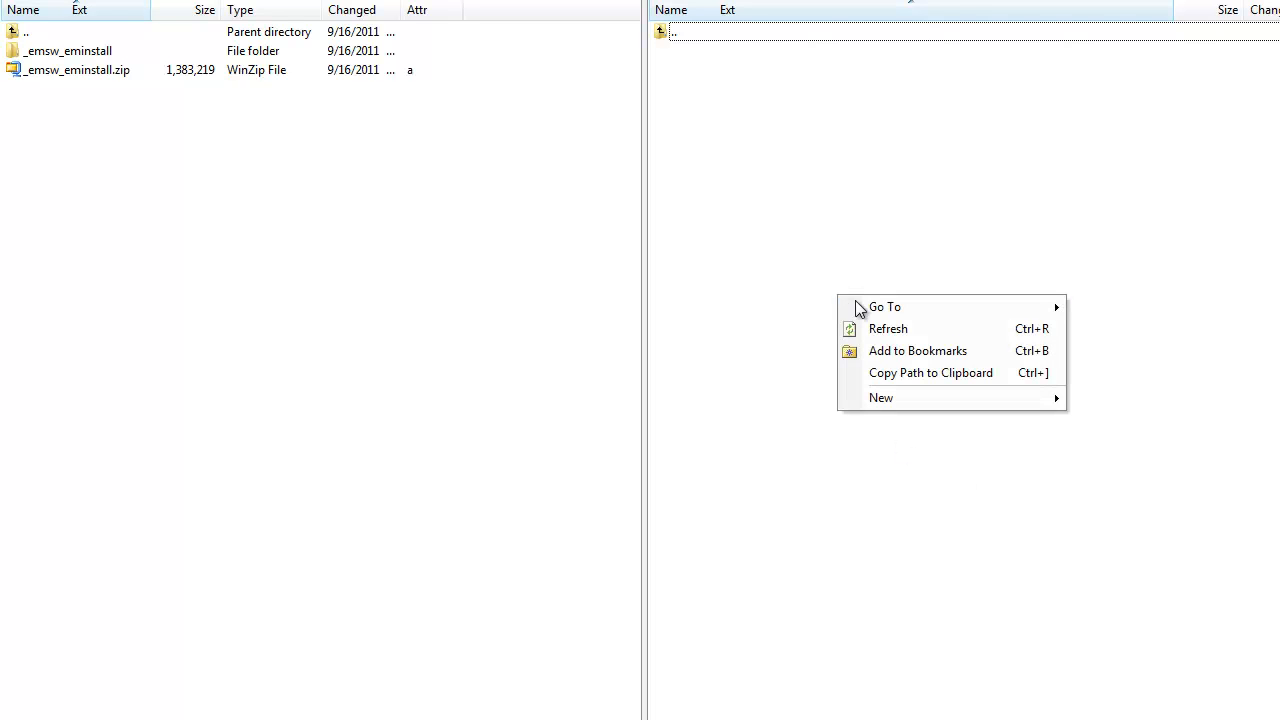
pyautogui.moveTo(906, 405)
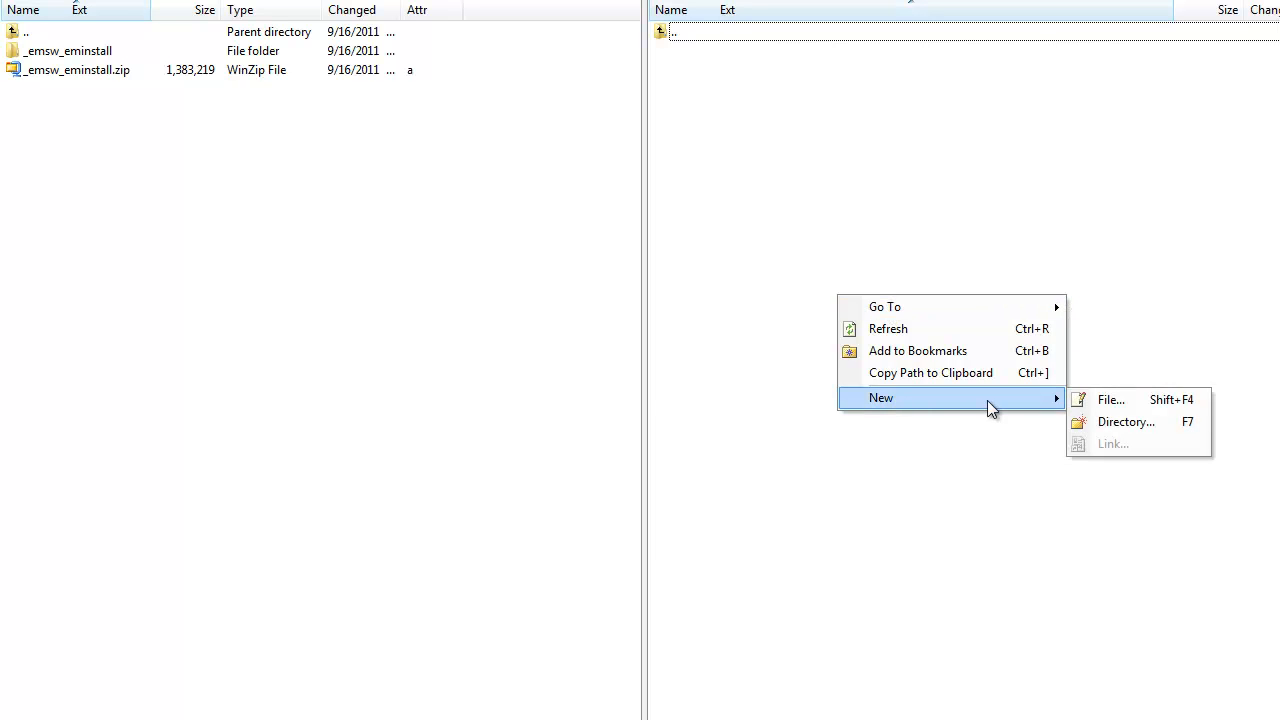
pyautogui.click(1110, 421)
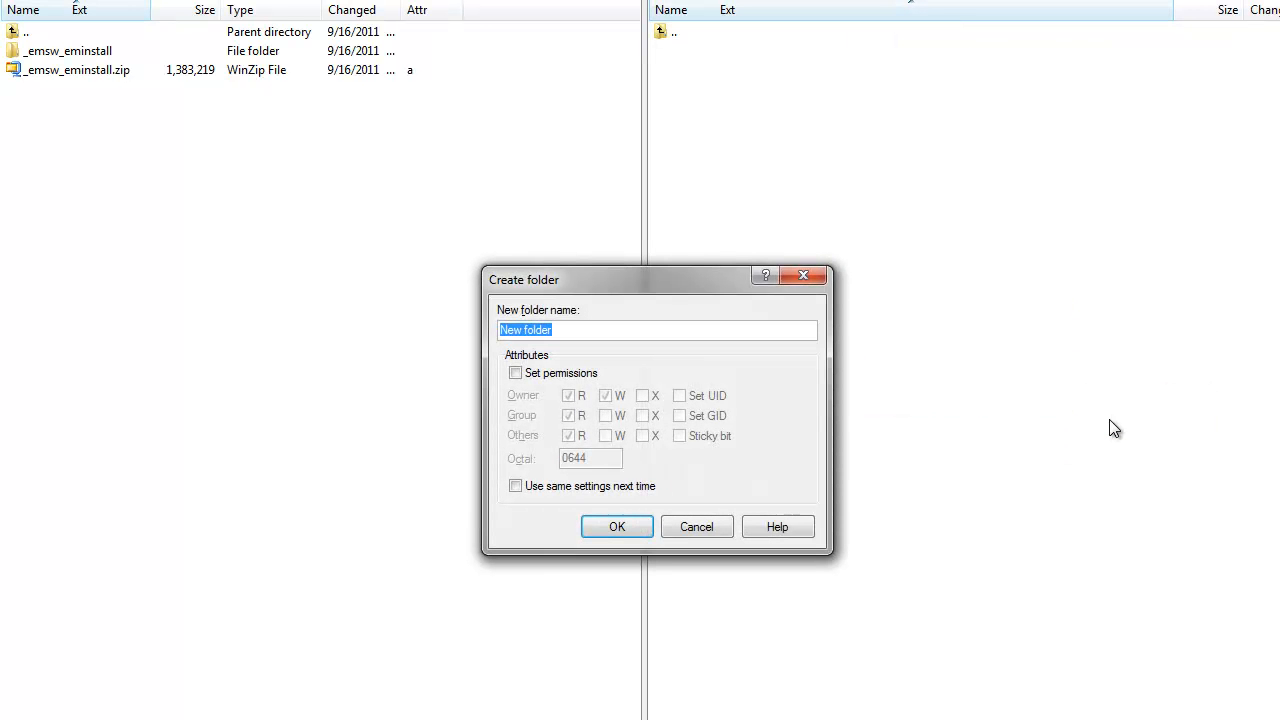
pyautogui.write('beta')
pyautogui.click(615, 527)
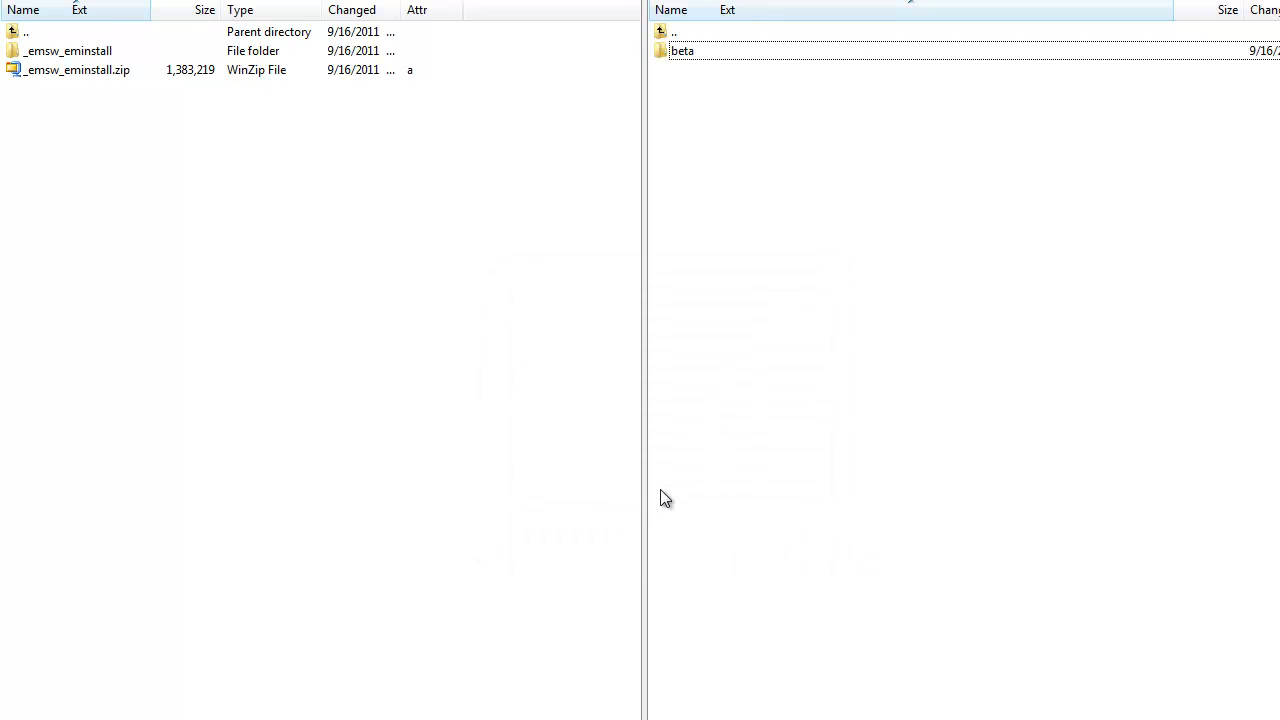
# Copy elitemember.php and elitemember.zip from the local _emsw_eminstall folder into the remote beta directory
pyautogui.doubleClick(666, 50)
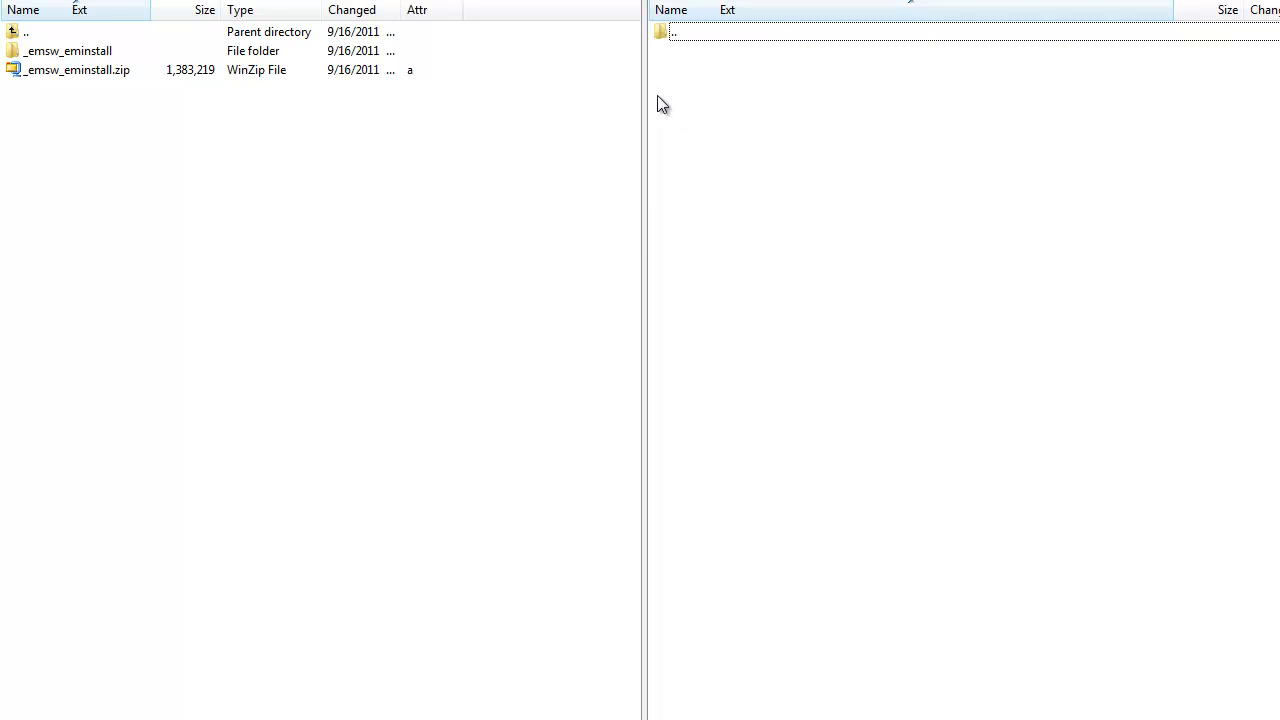
pyautogui.doubleClick(70, 51)
pyautogui.click(64, 74)
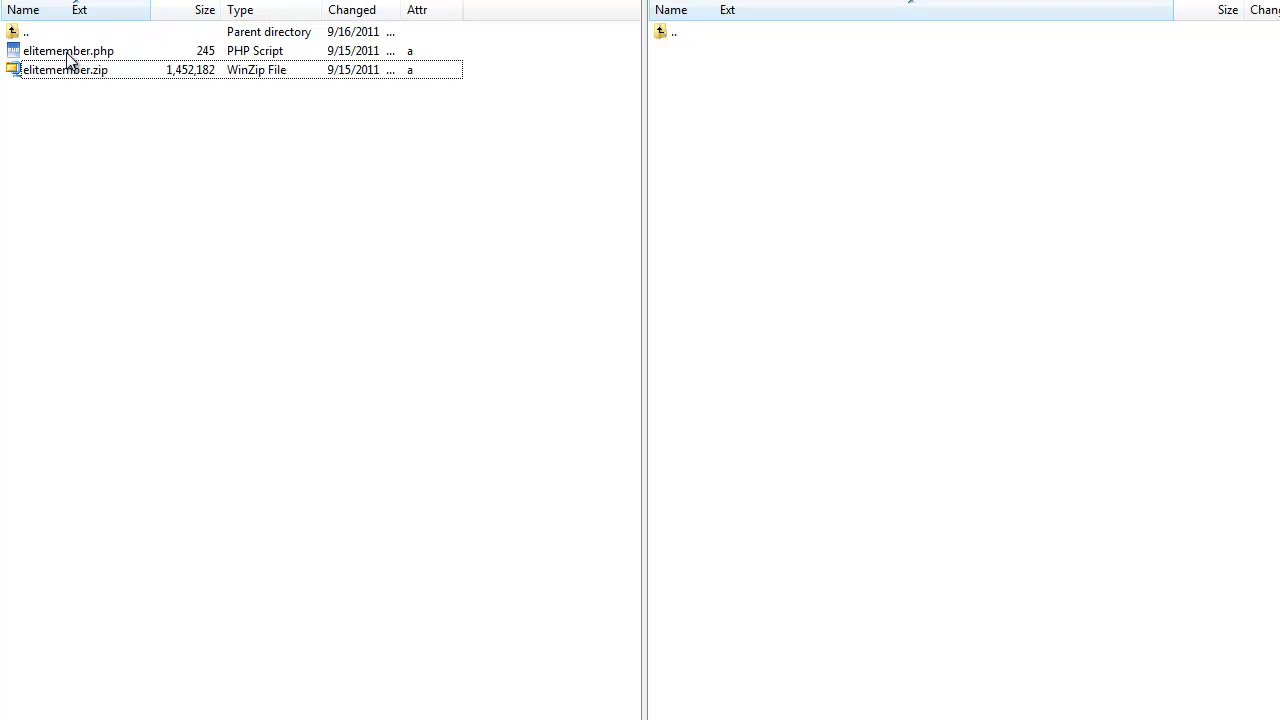
pyautogui.keyDown('shift'); pyautogui.click(68, 52); pyautogui.keyUp('shift')
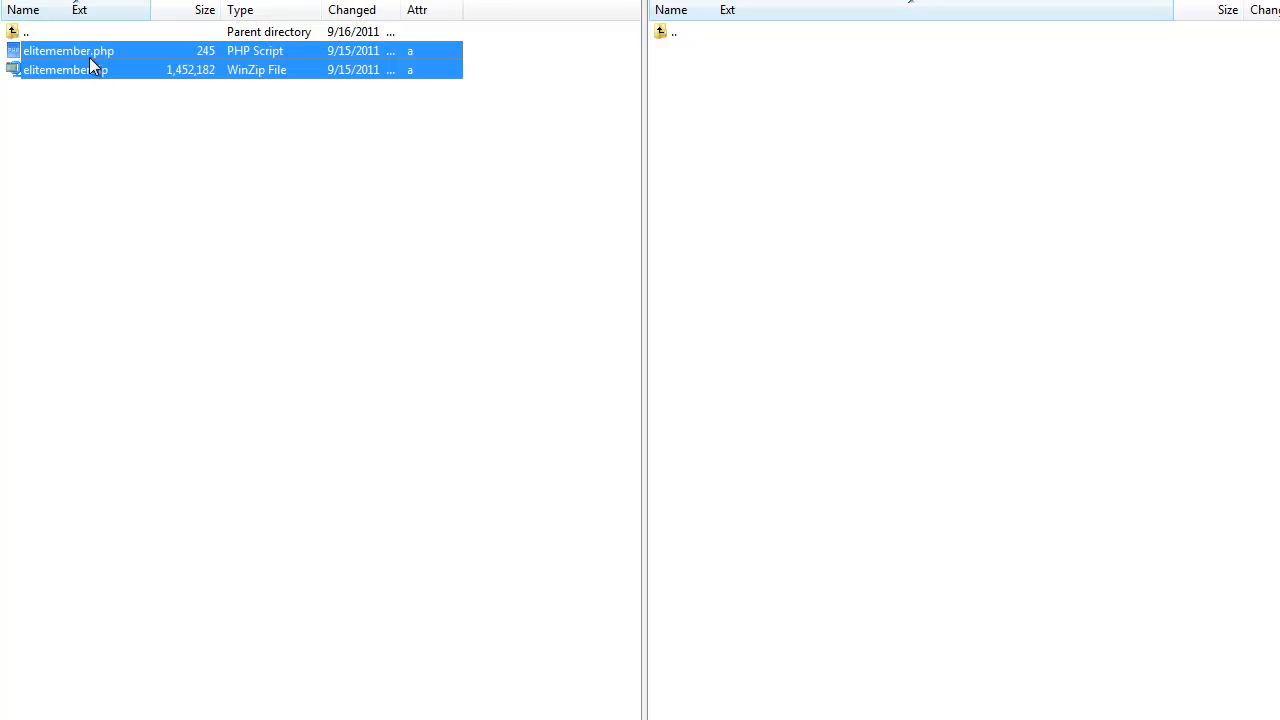
pyautogui.moveTo(89, 57); pyautogui.dragTo(821, 168)
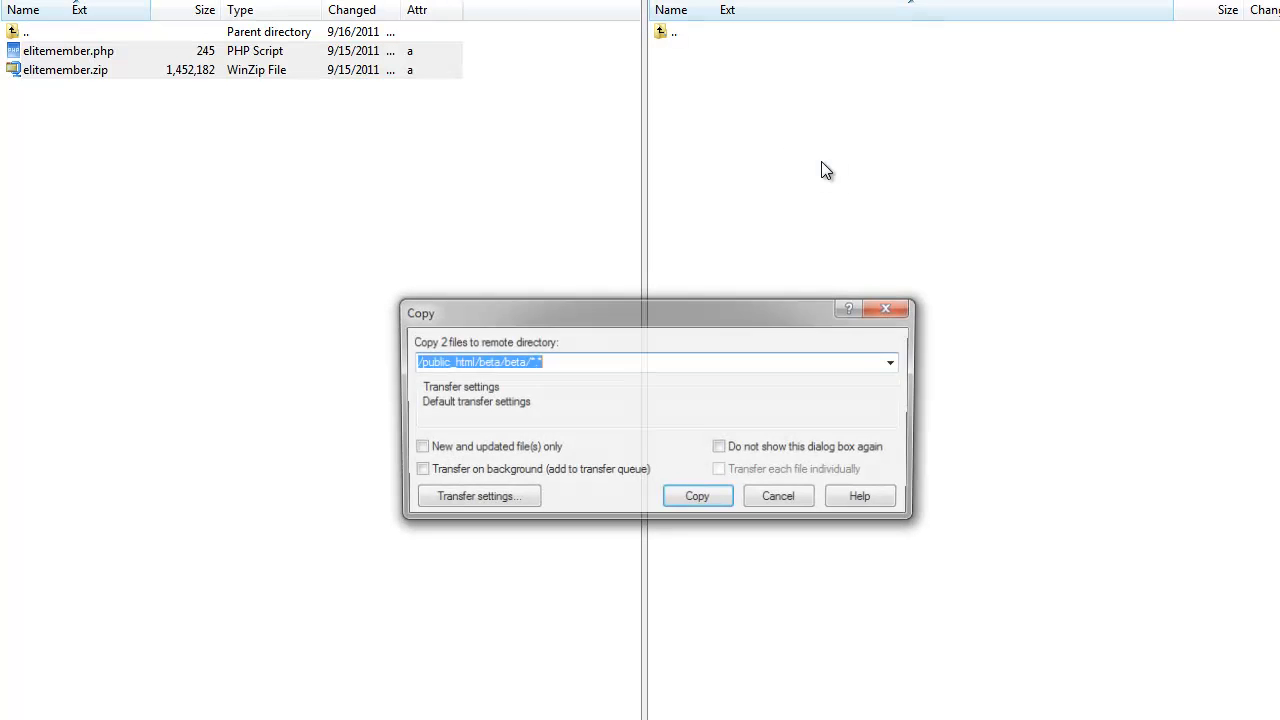
pyautogui.click(722, 496)
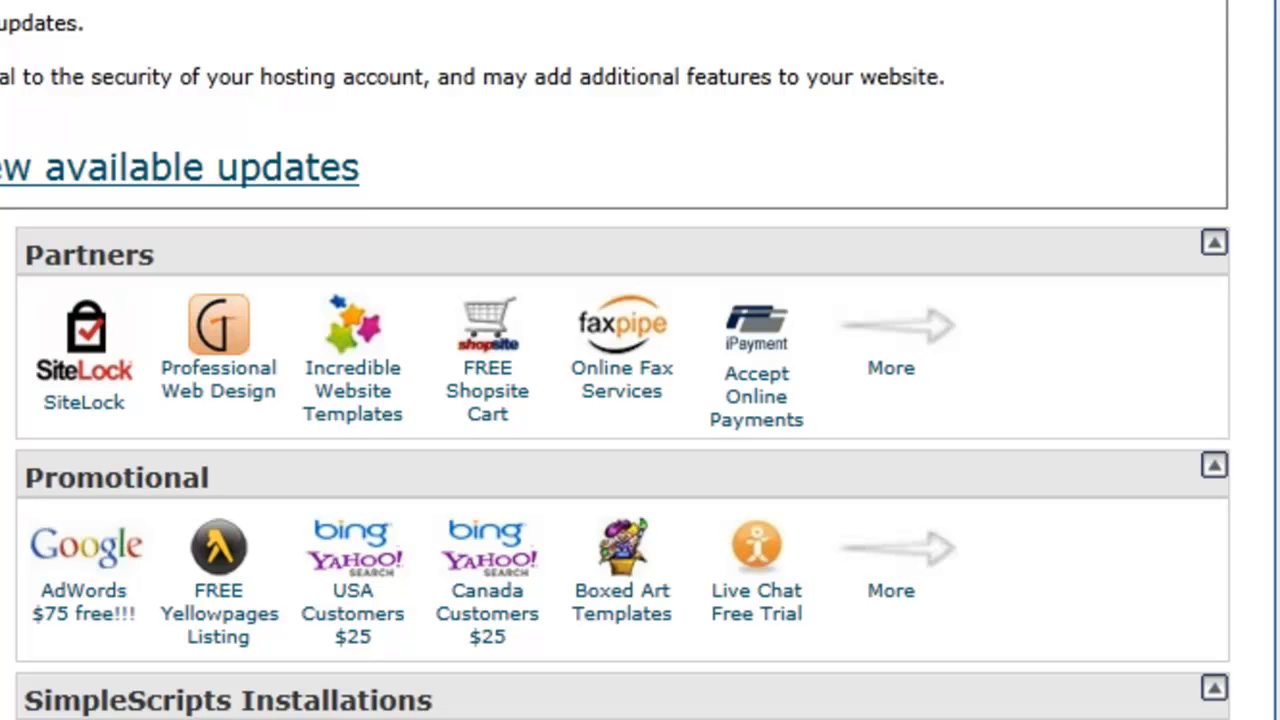
# Open the MySQL Databases page from the Databases section of the hosting control panel
pyautogui.scroll(-5, 620, 400)
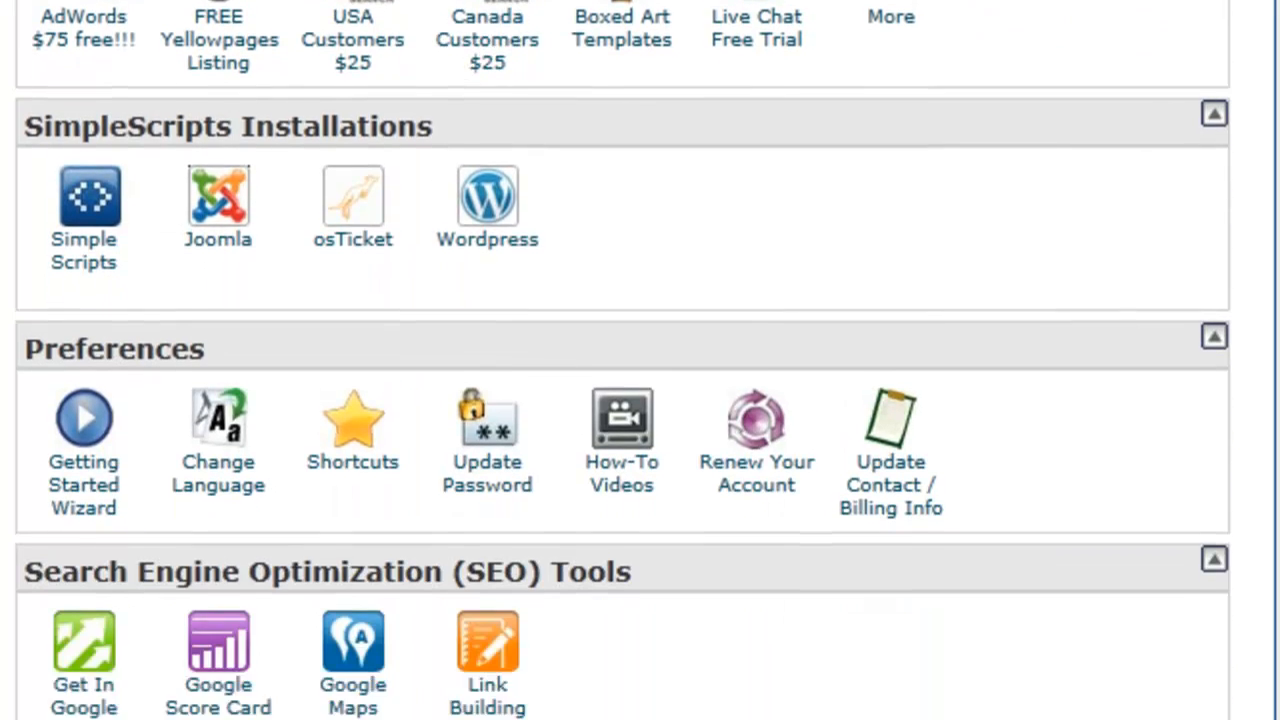
pyautogui.scroll(-10, 620, 400)
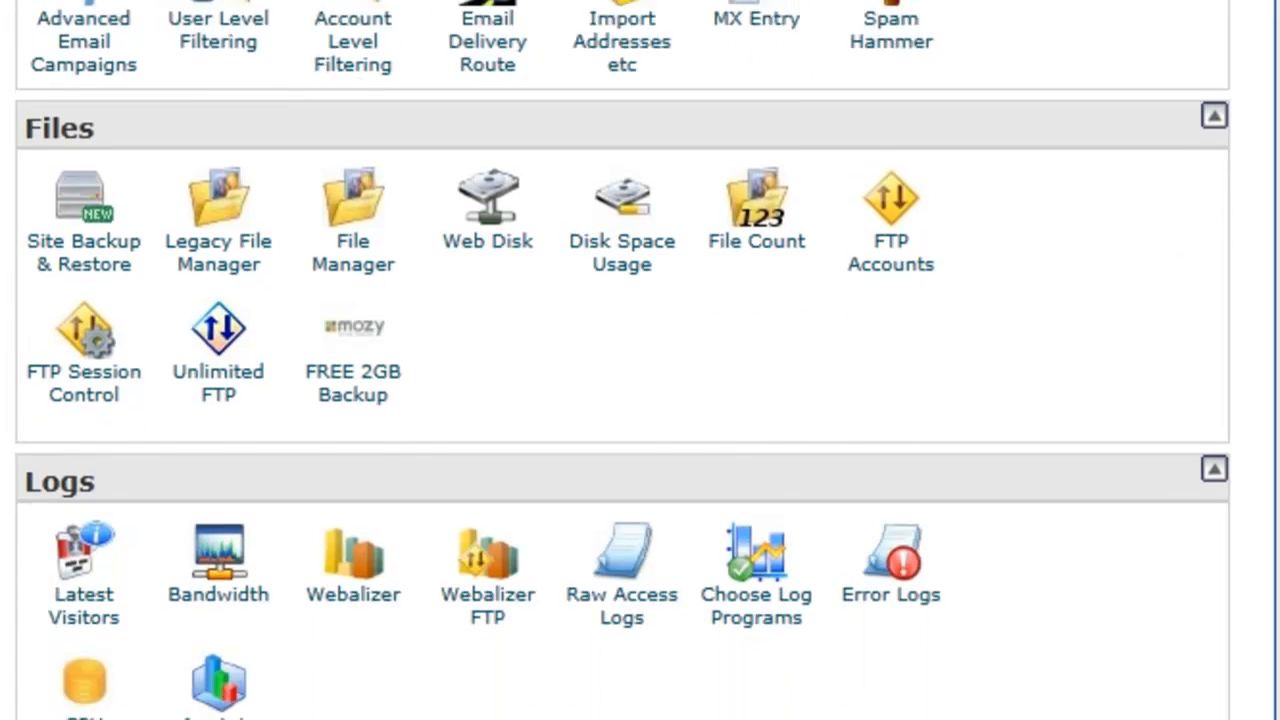
pyautogui.scroll(-9, 620, 400)
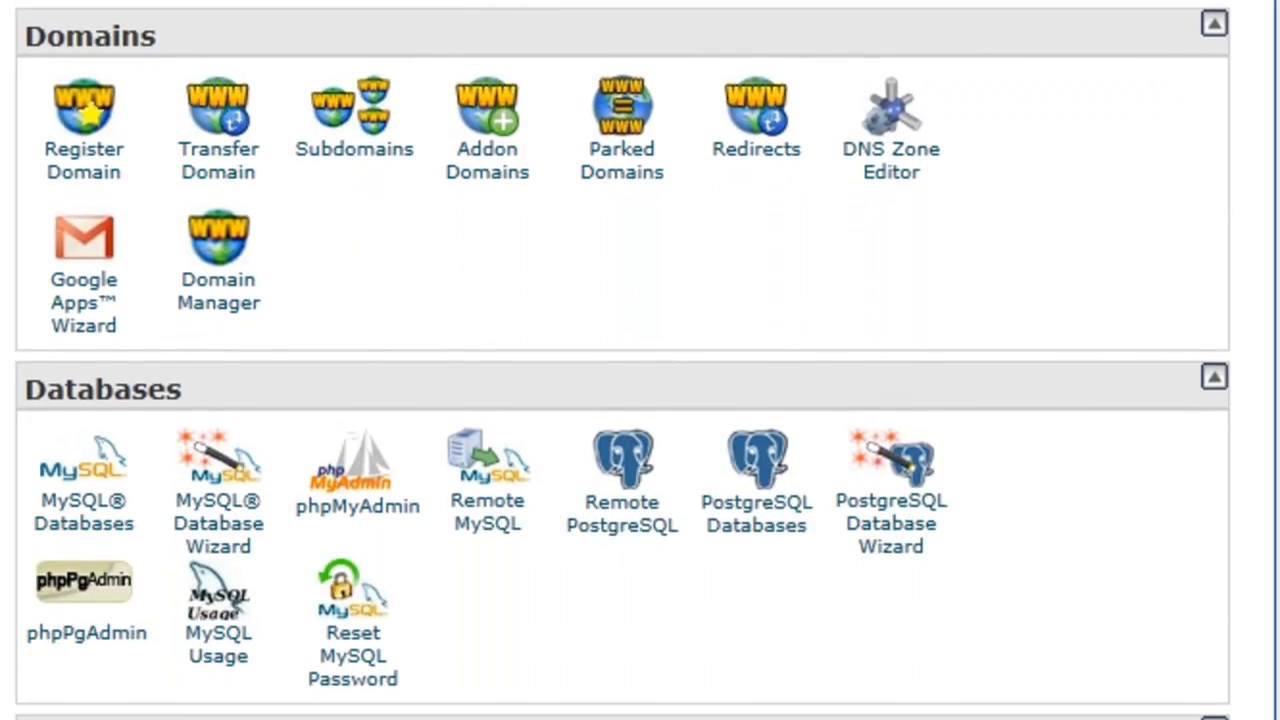
pyautogui.scroll(-1, 620, 400)
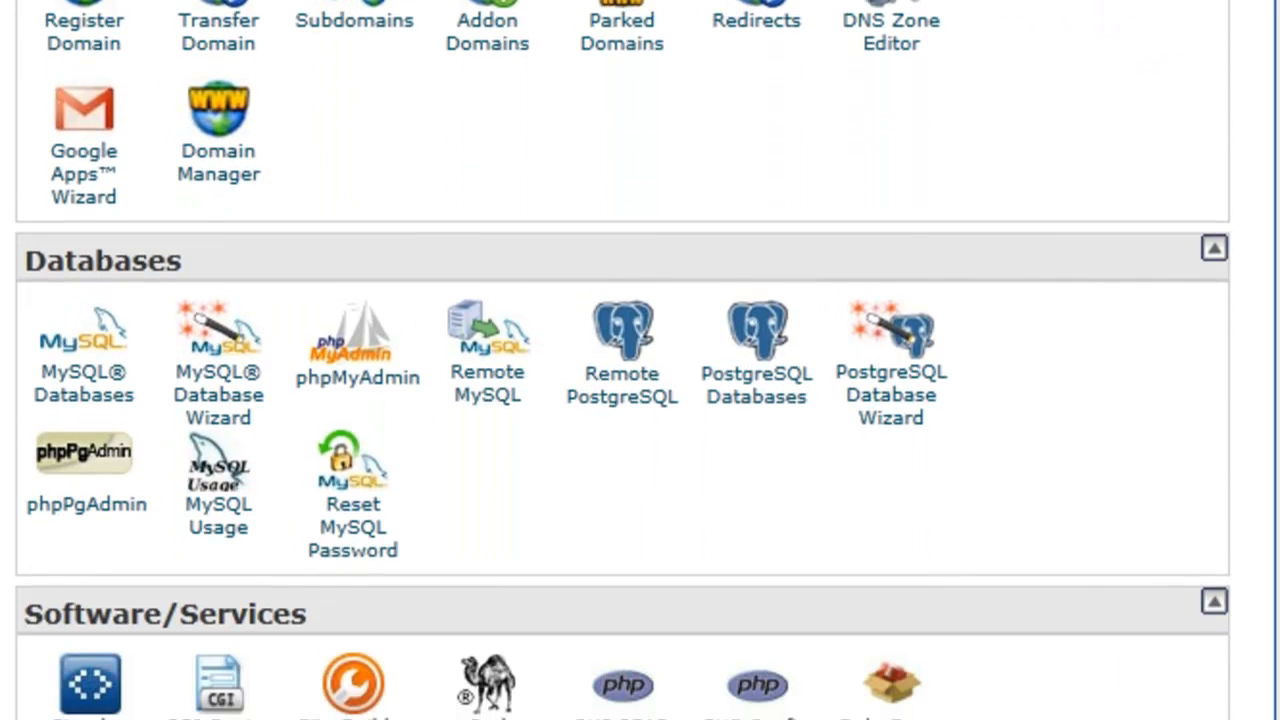
pyautogui.click(100, 390)
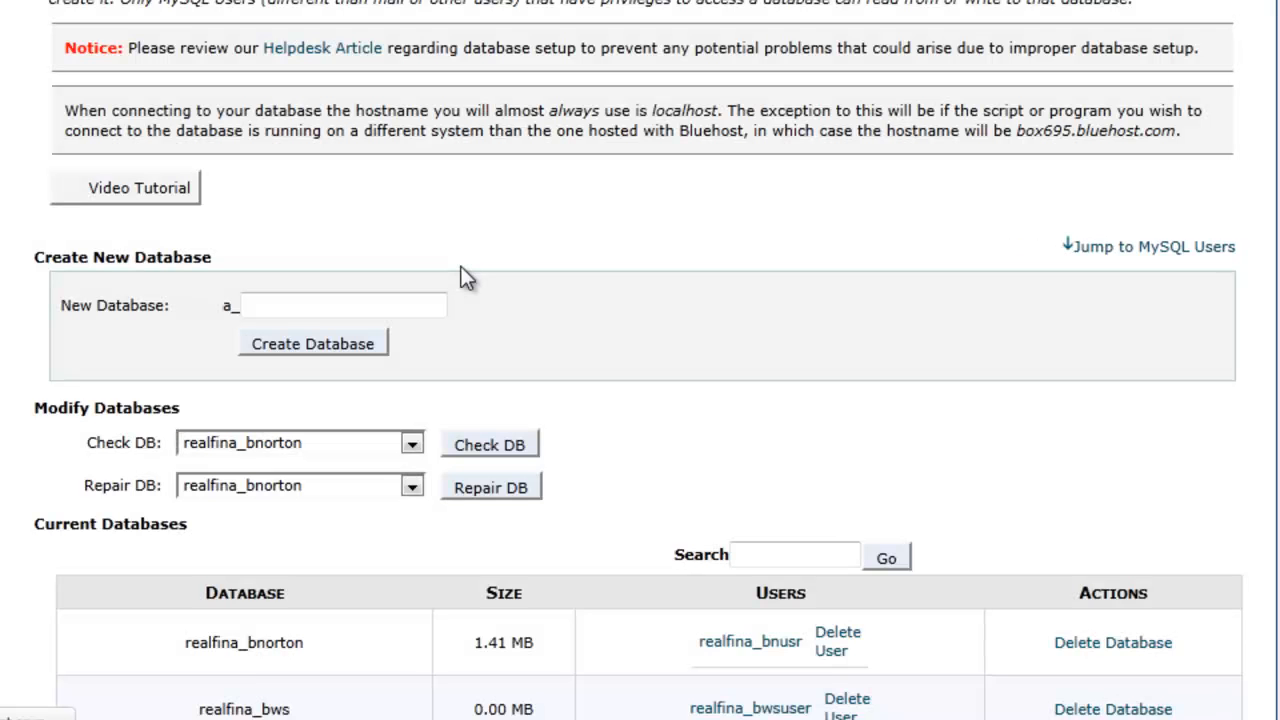
# Create a new MySQL database with the name beta after the account prefix and return to the database page
pyautogui.click(376, 306)
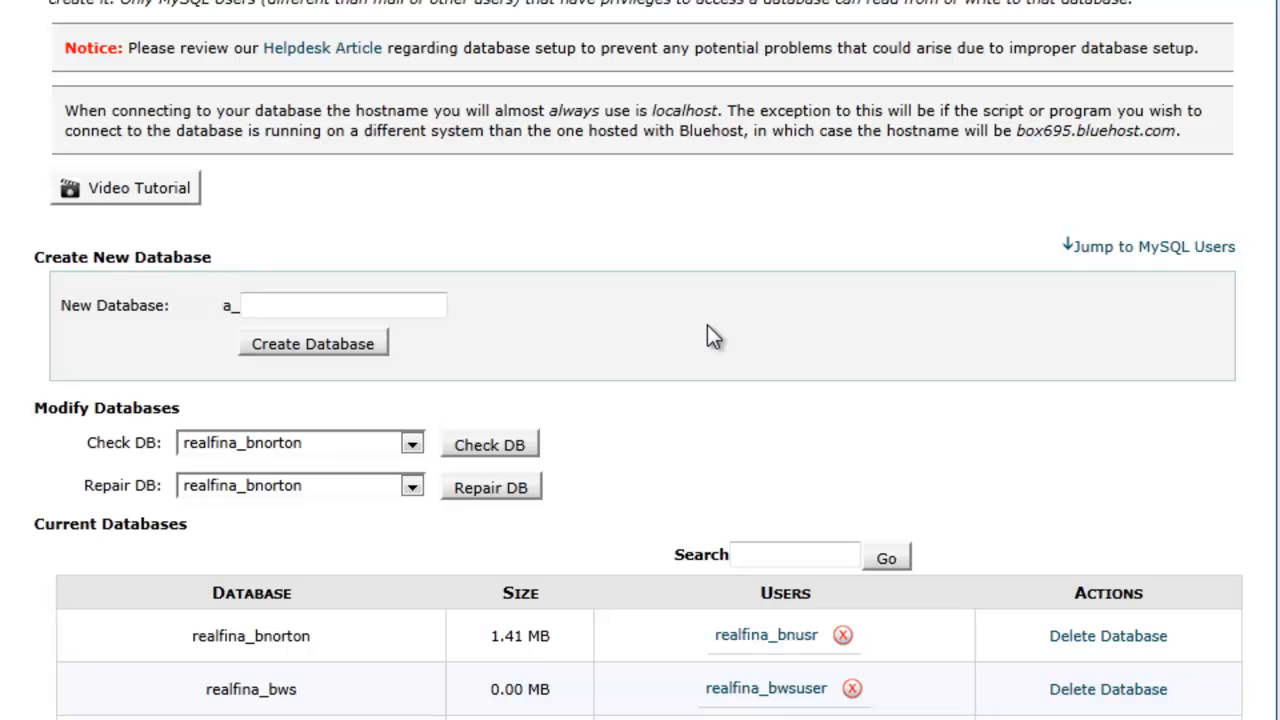
pyautogui.write('beta')
pyautogui.click(283, 345)
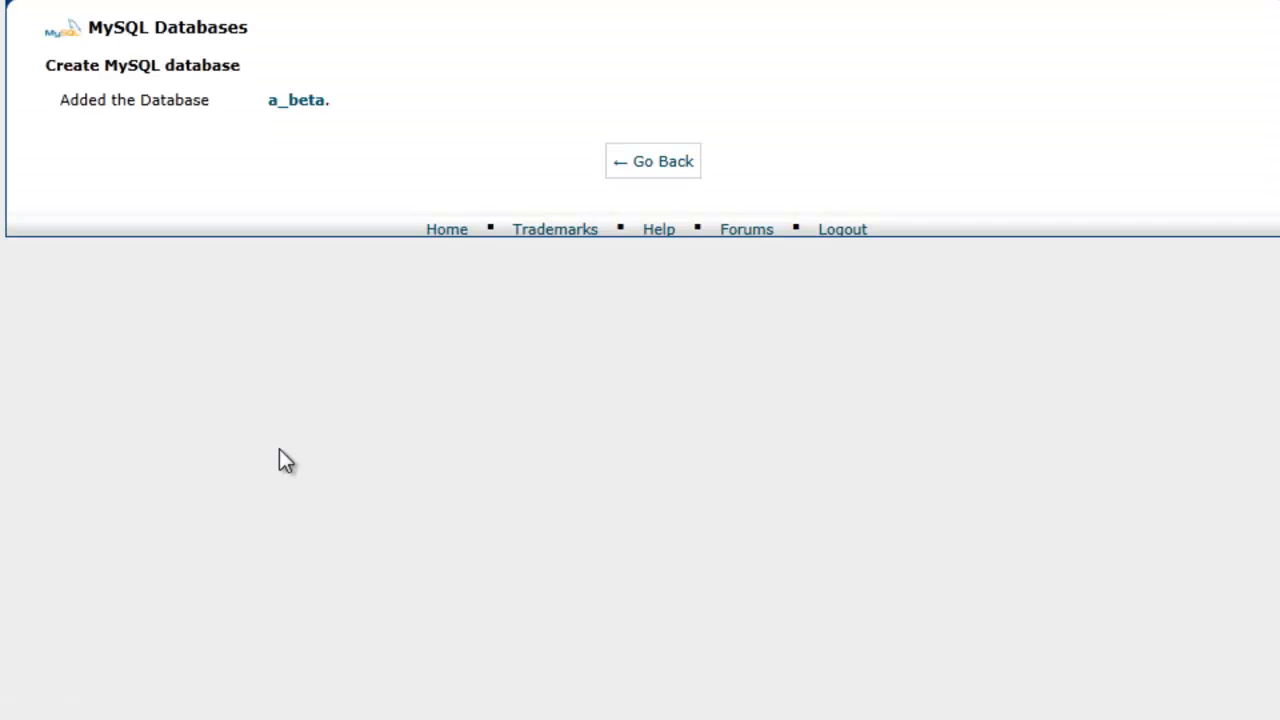
pyautogui.click(650, 172)
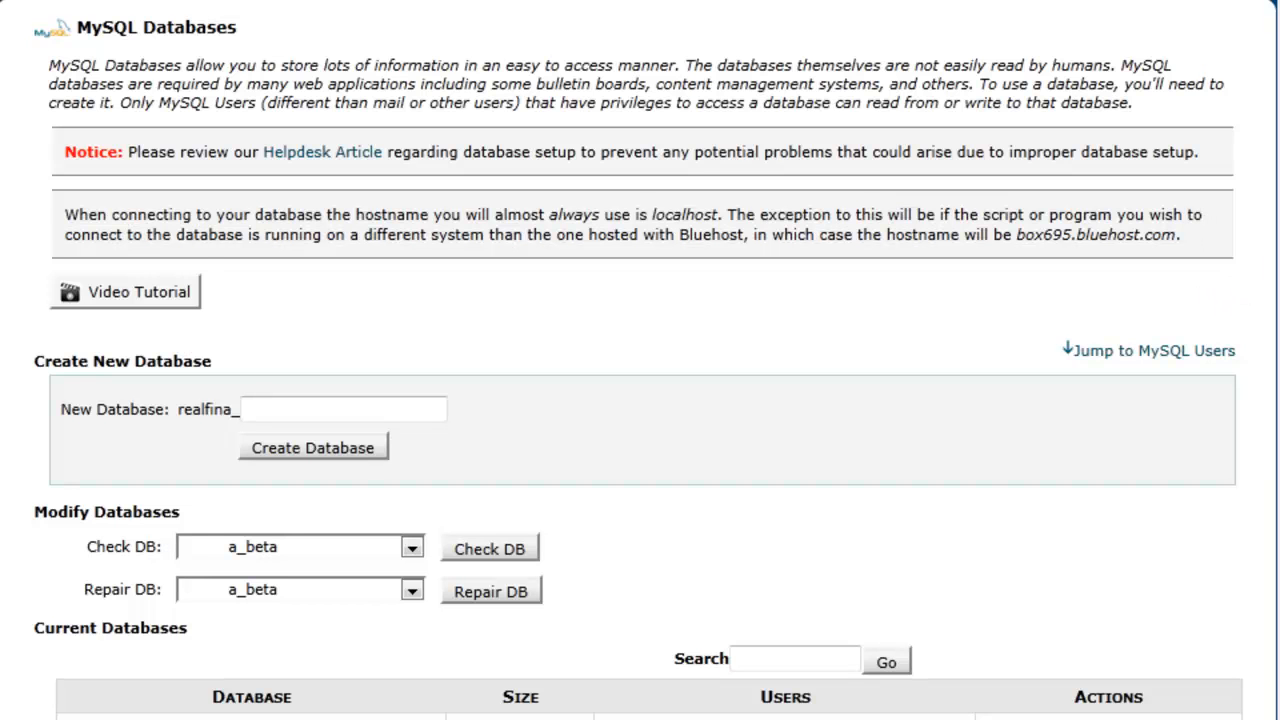
# Enter betausr as the username for a new MySQL user
pyautogui.scroll(-15, 640, 360)
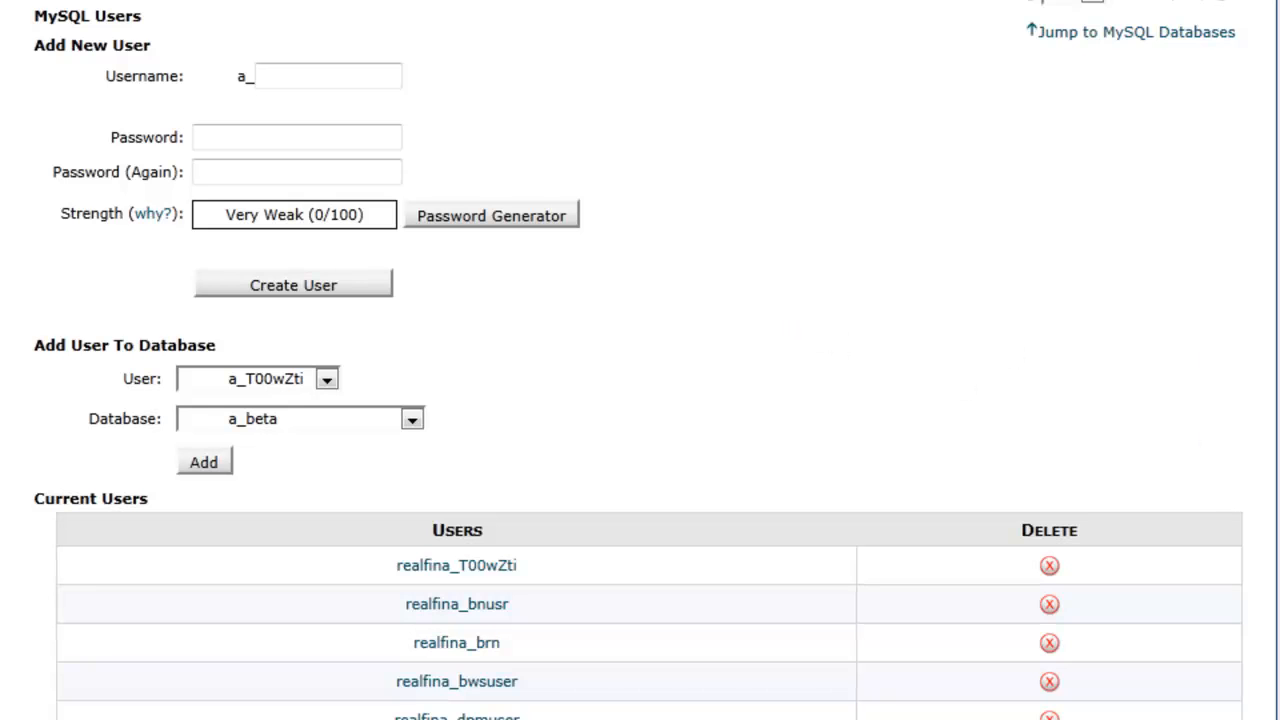
pyautogui.click(314, 78)
pyautogui.write('betausr')
pyautogui.click(303, 130)
pyautogui.scroll(1, 303, 133)
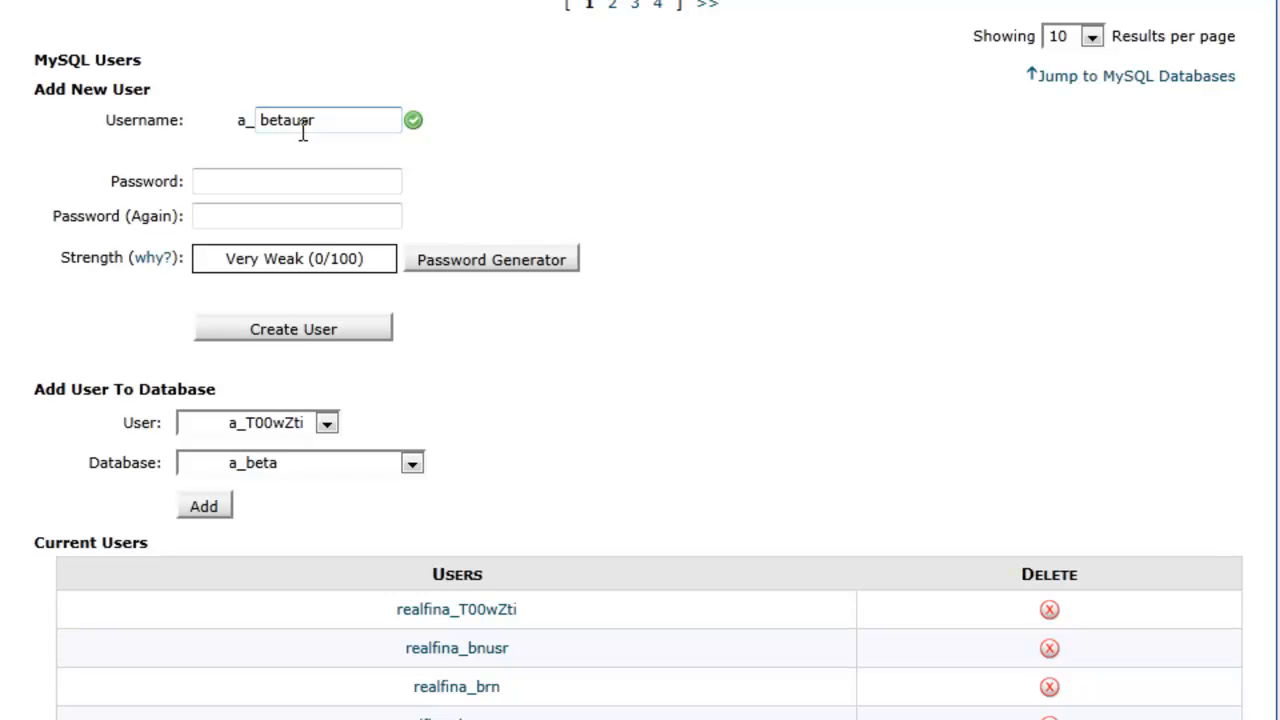
# Generate and copy a strong password for the new MySQL user, apply it, create the user and return to the database page
pyautogui.click(463, 259)
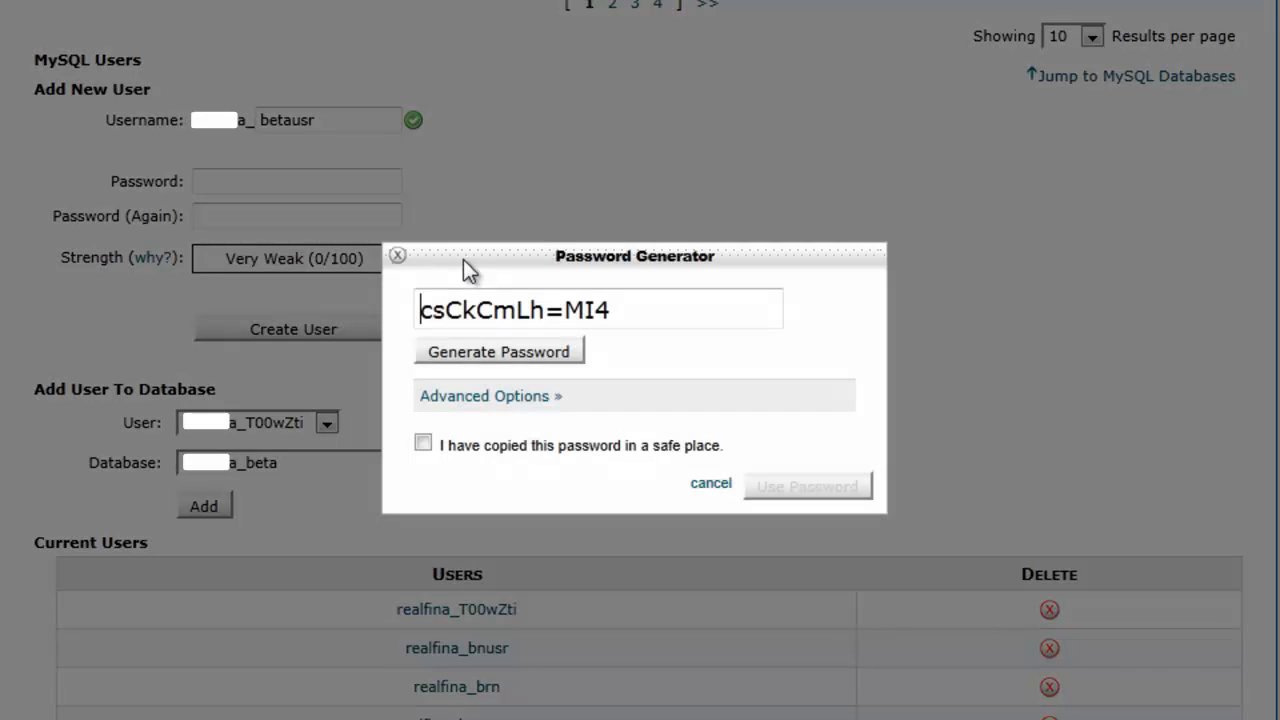
pyautogui.moveTo(632, 308); pyautogui.dragTo(410, 307)
pyautogui.hotkey('ctrl', 'c')
pyautogui.click(424, 445)
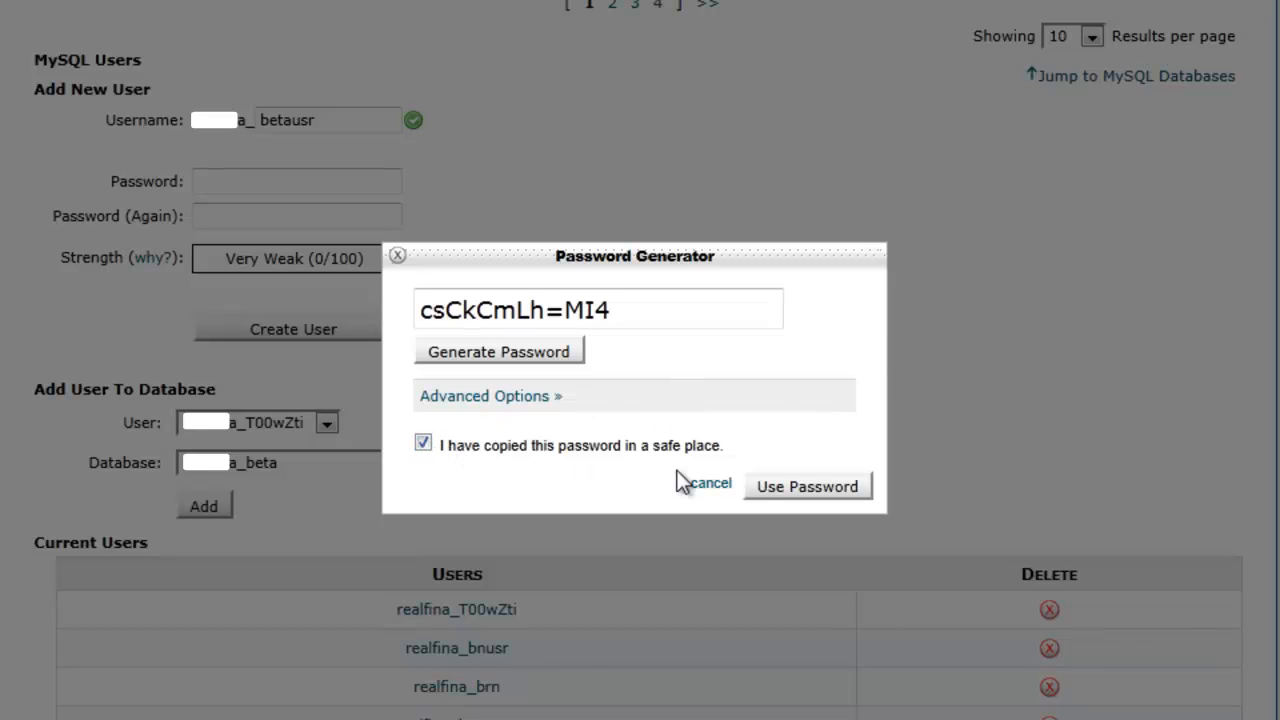
pyautogui.click(759, 490)
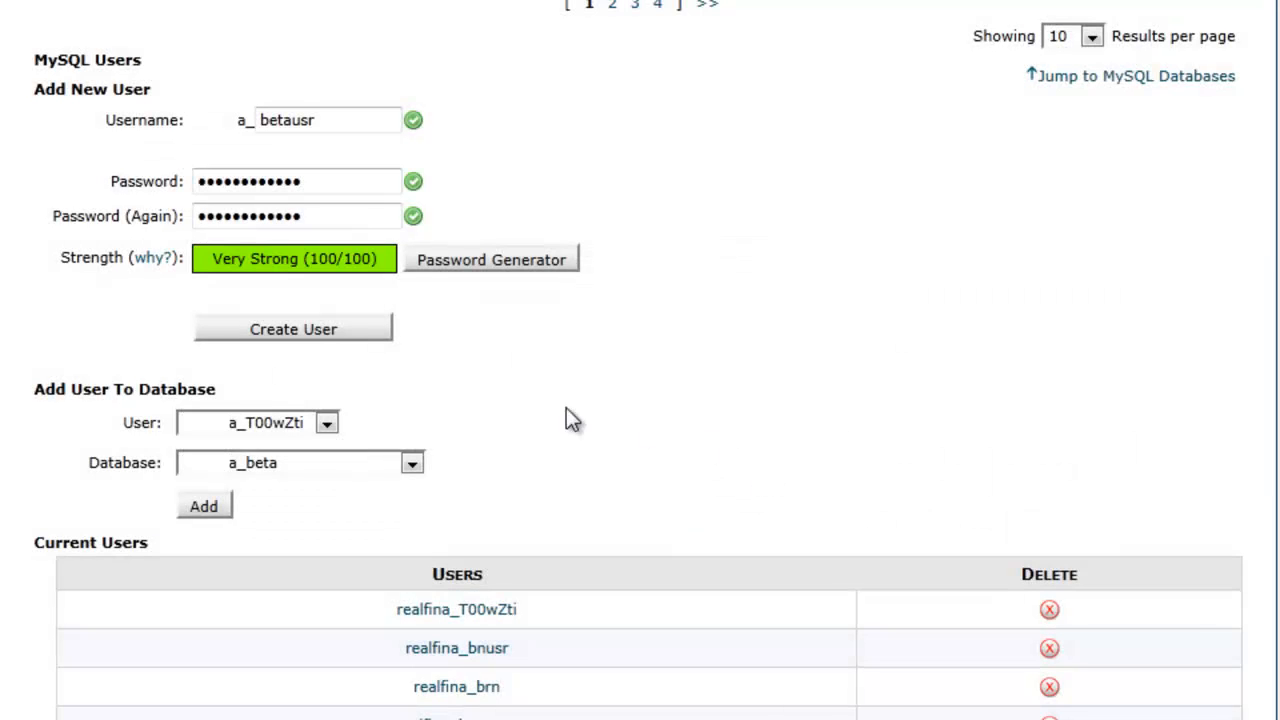
pyautogui.click(326, 331)
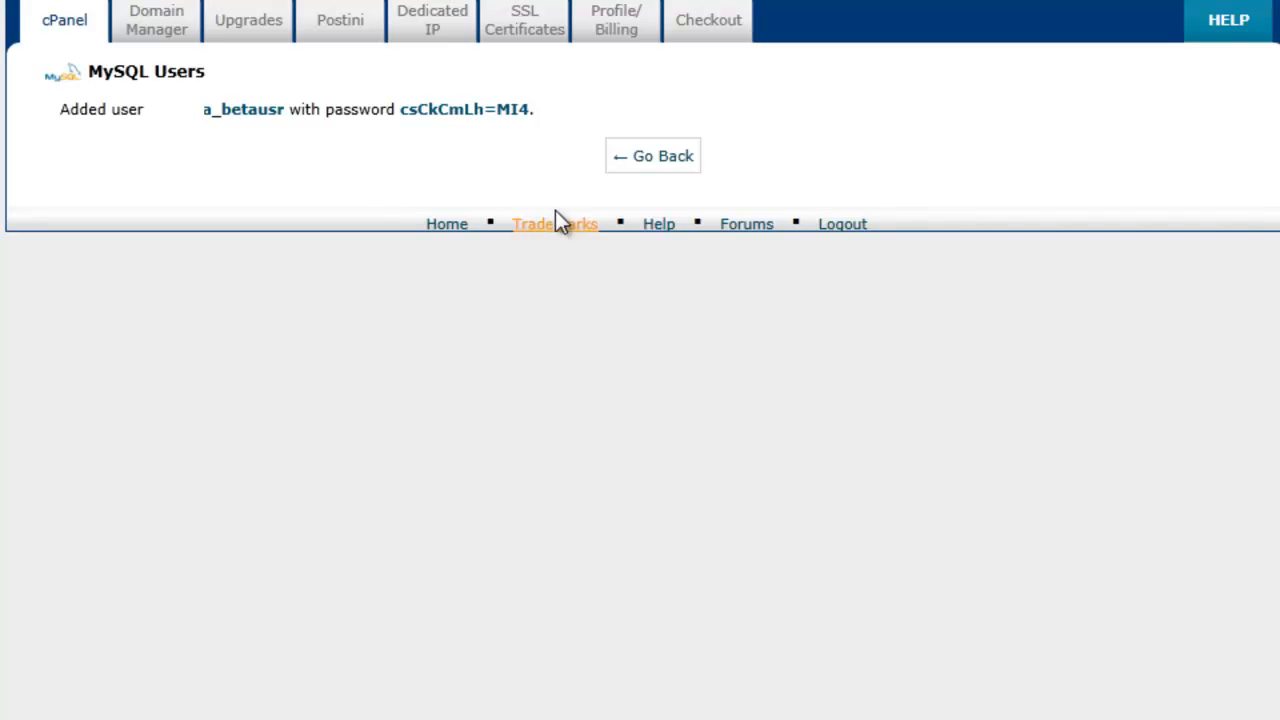
pyautogui.click(642, 160)
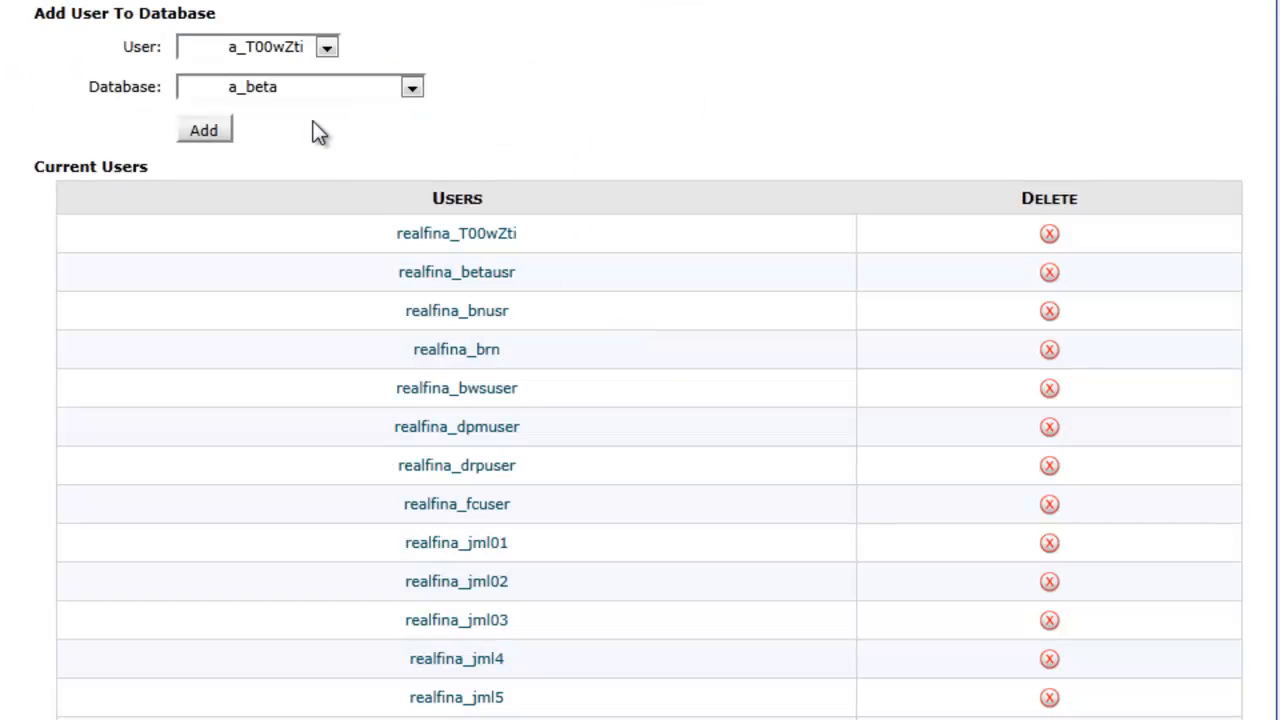
# Add the betausr user to the beta database and grant it all privileges
pyautogui.click(331, 51)
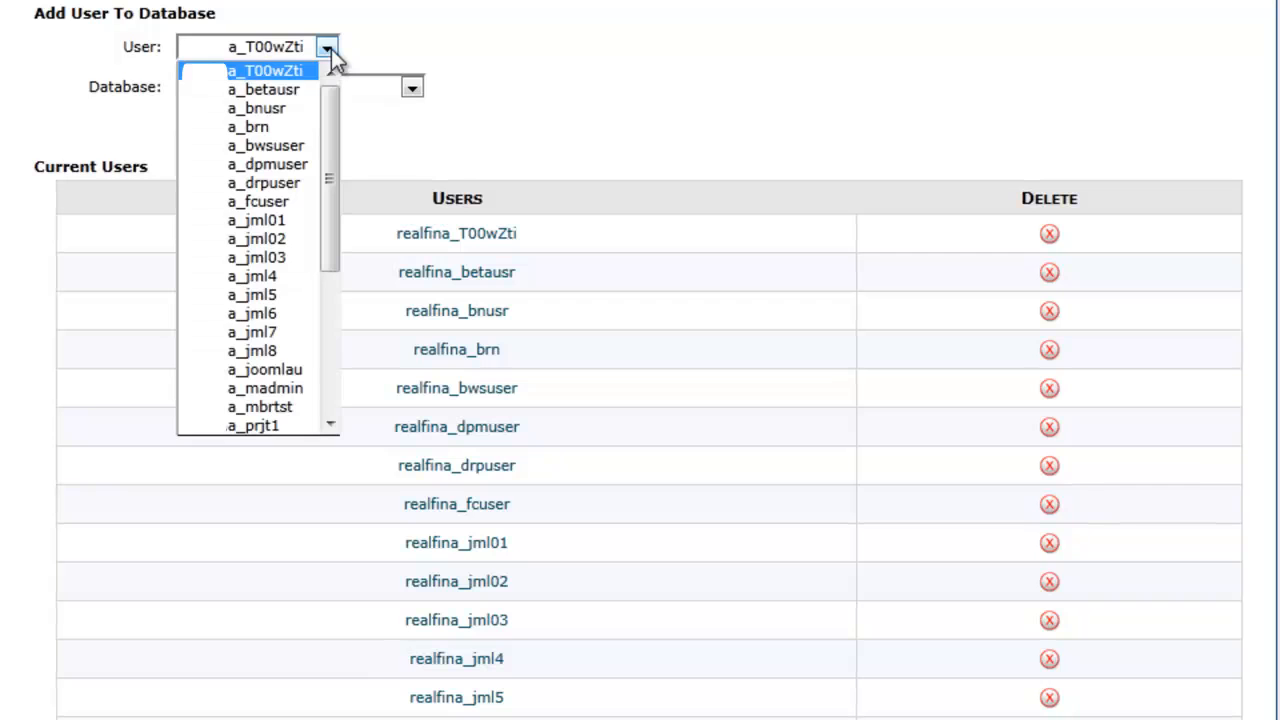
pyautogui.click(294, 90)
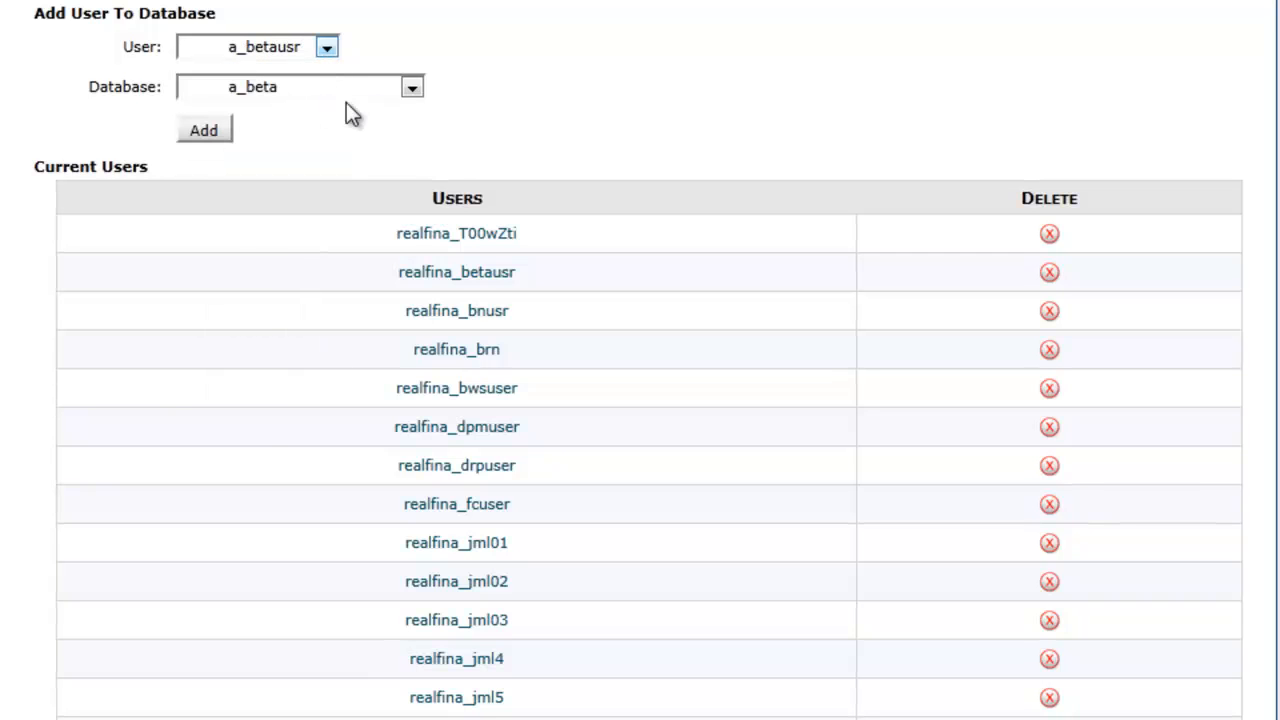
pyautogui.click(412, 90)
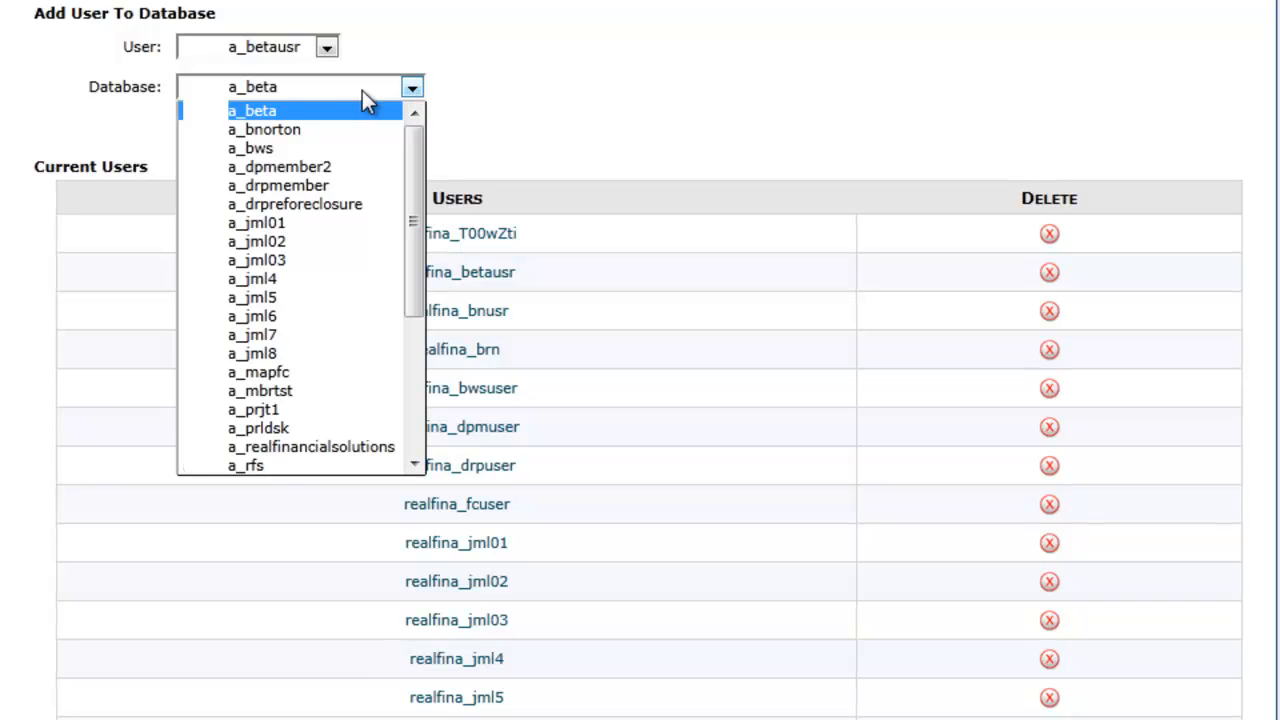
pyautogui.click(320, 112)
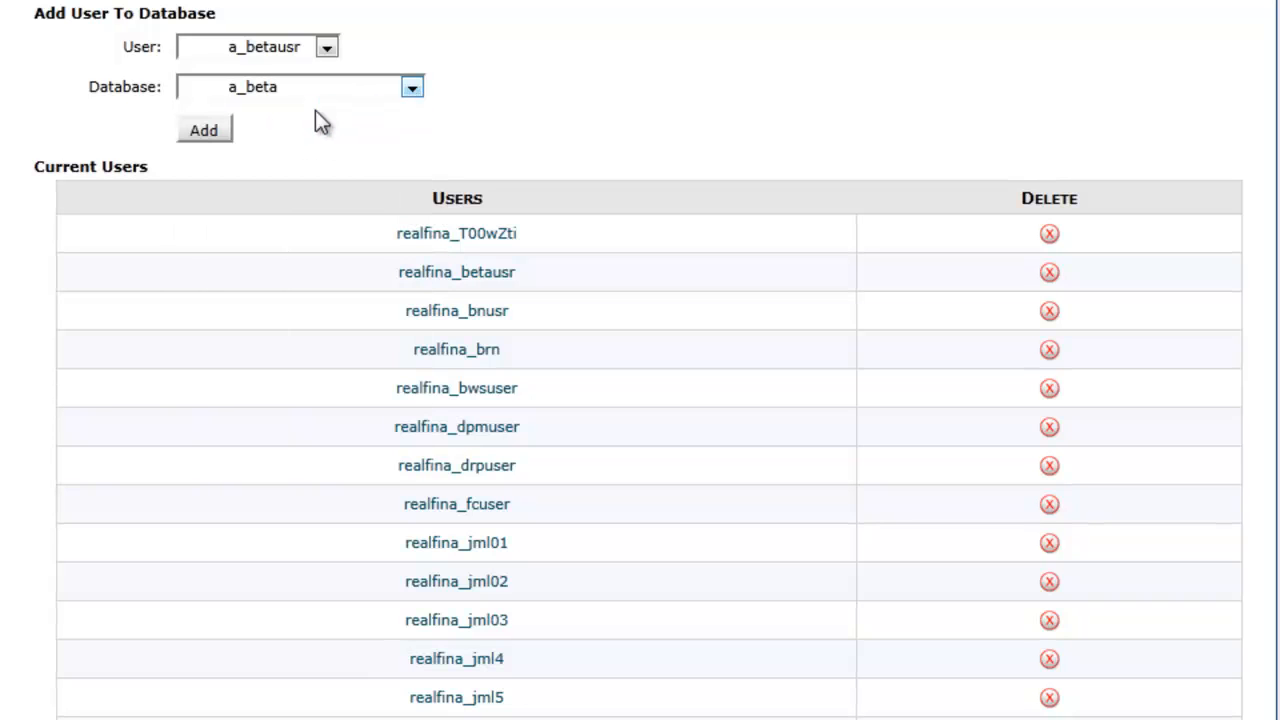
pyautogui.click(218, 130)
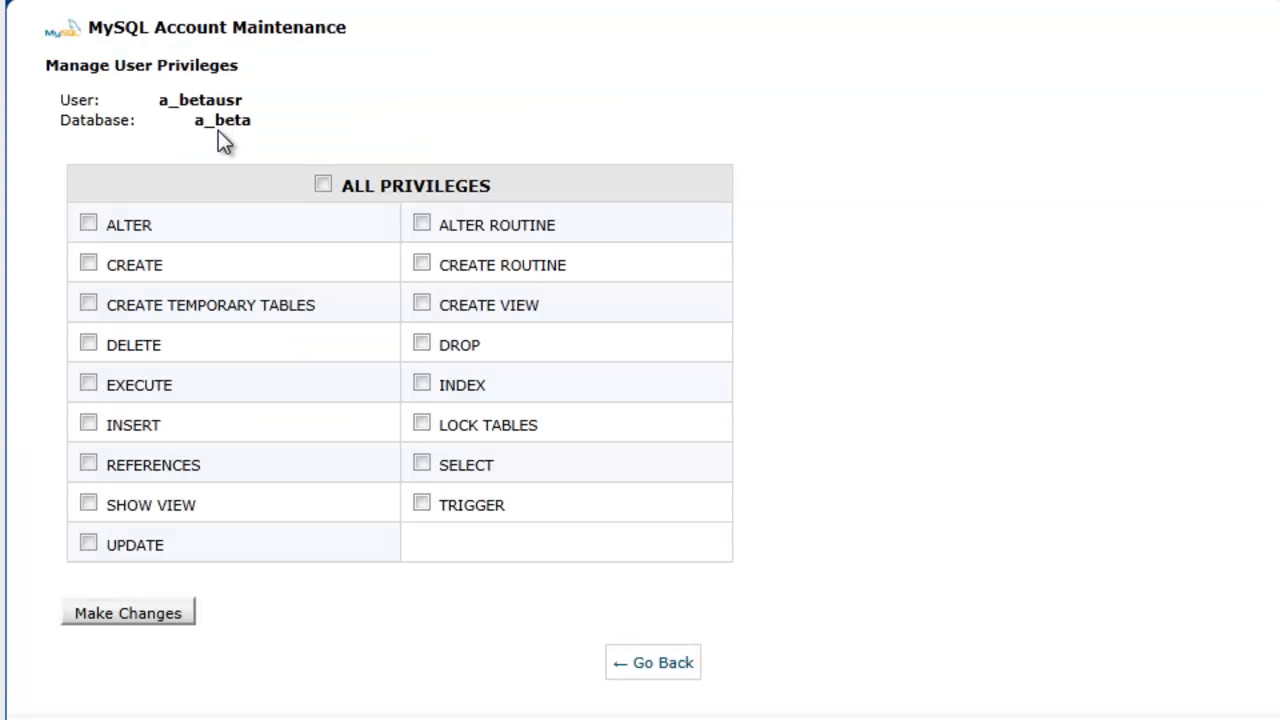
pyautogui.click(324, 185)
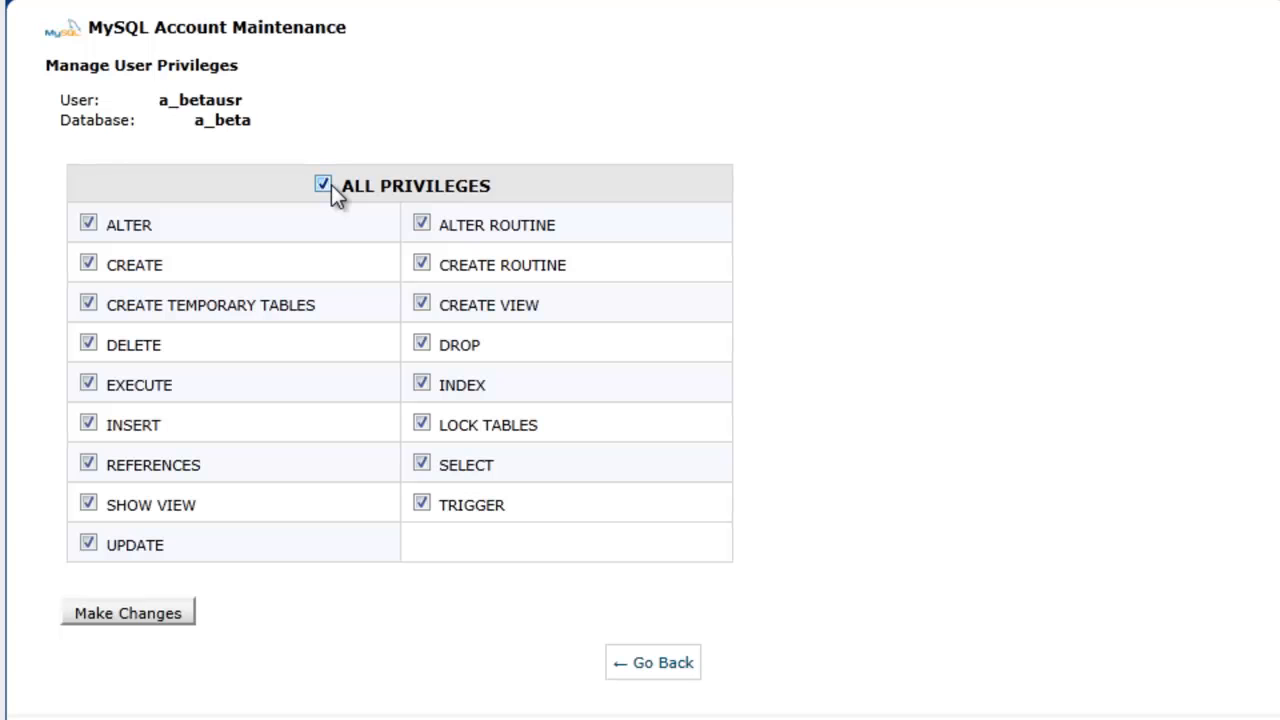
pyautogui.click(139, 613)
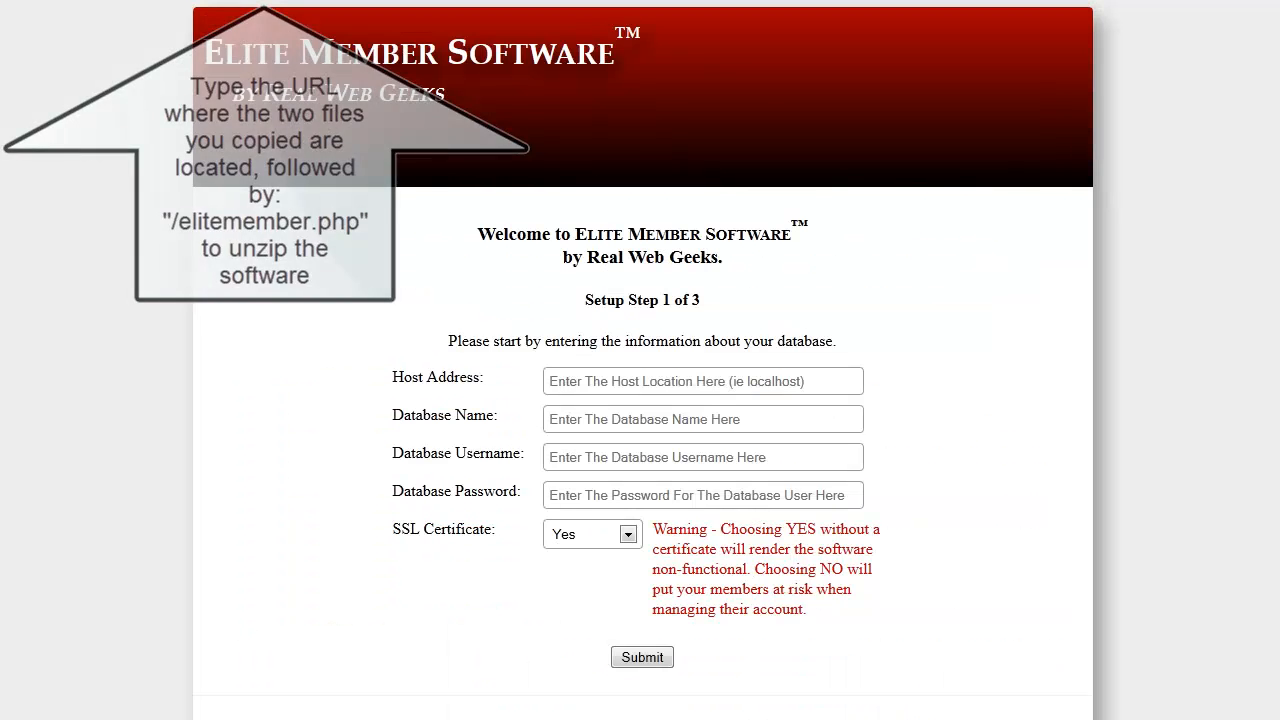
# In the Elite Member Software setup page, set the host address to localhost and enter the prefixed database name ending in _beta
pyautogui.click(764, 375)
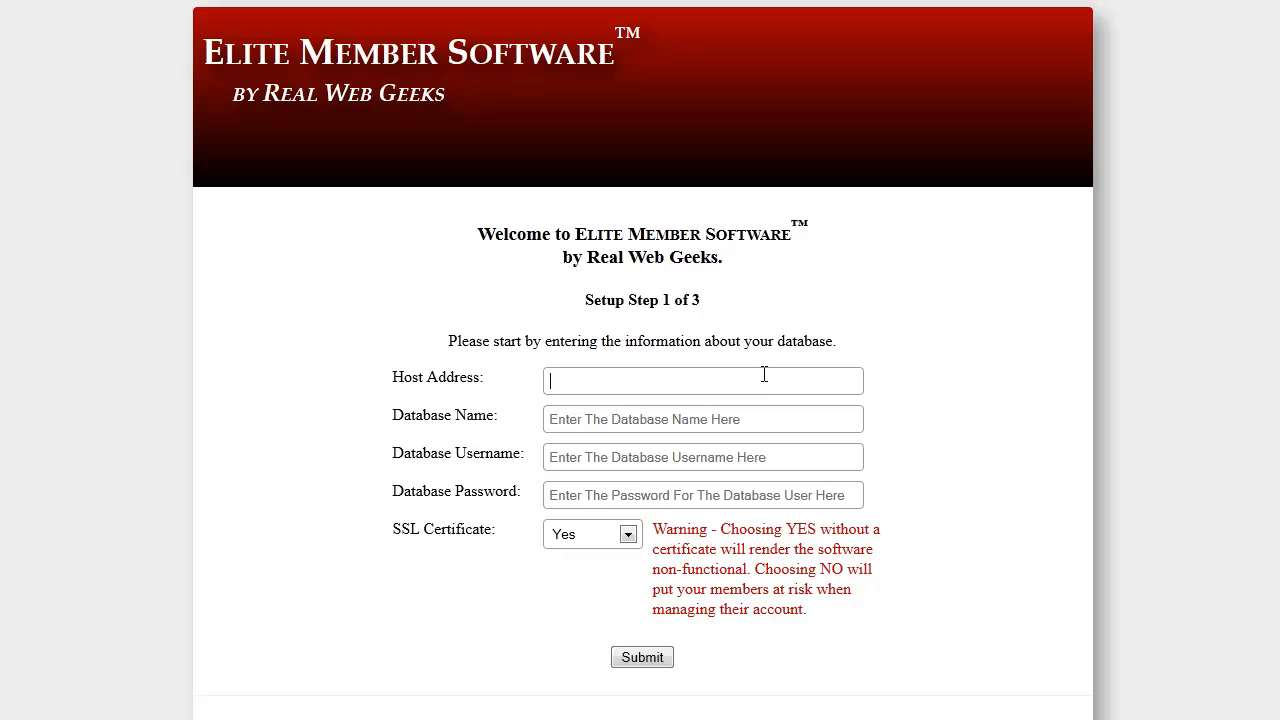
pyautogui.write('localhost')
pyautogui.press('Tab')
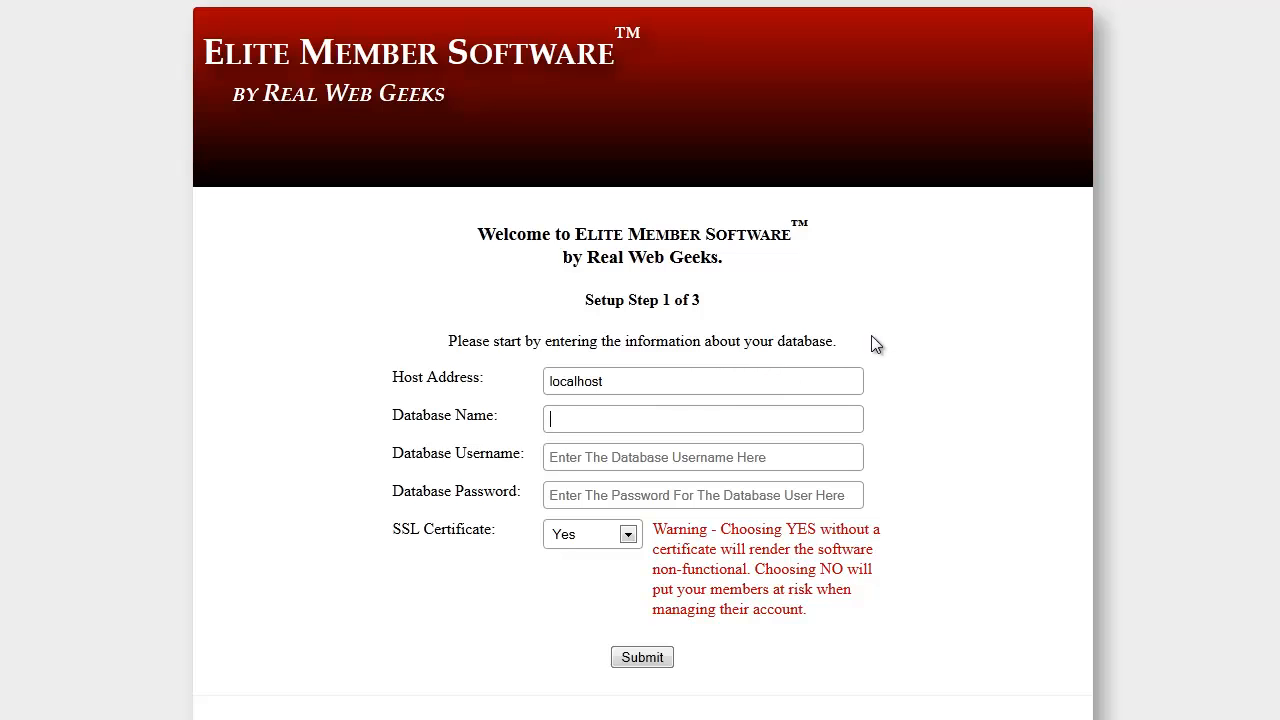
pyautogui.write('test')
pyautogui.write('data')
pyautogui.write('_beta')
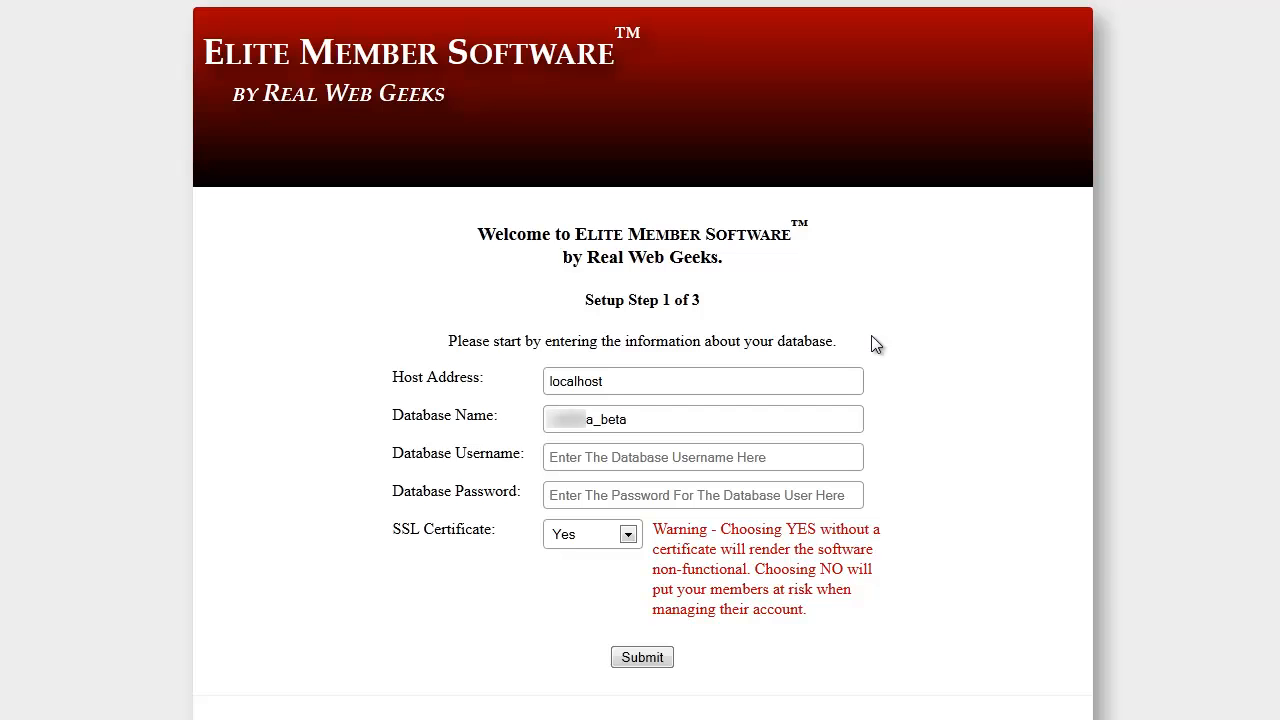
# Enter the prefixed database username ending in _betausr and paste the database password
pyautogui.press('Tab')
pyautogui.write('data')
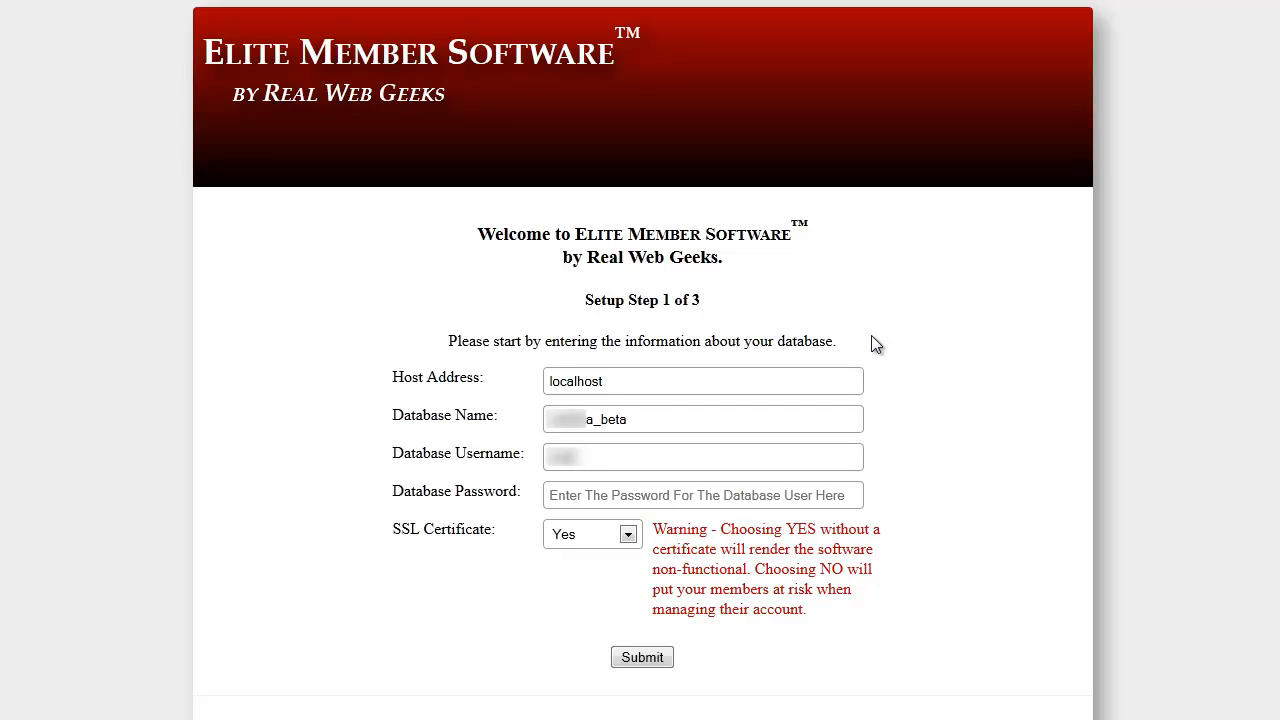
pyautogui.write('_betausr')
pyautogui.click(724, 485)
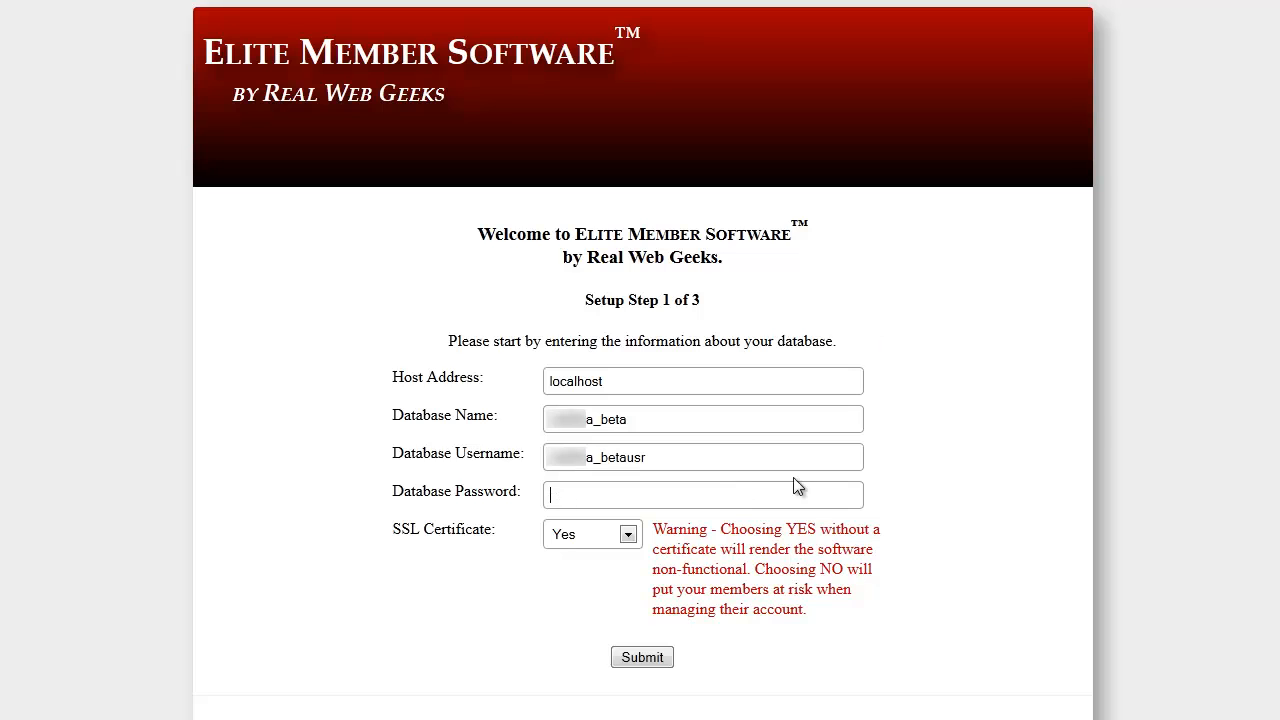
pyautogui.hotkey('ctrl', 'v')
# Set SSL Certificate to No and submit the database information
pyautogui.click(628, 535)
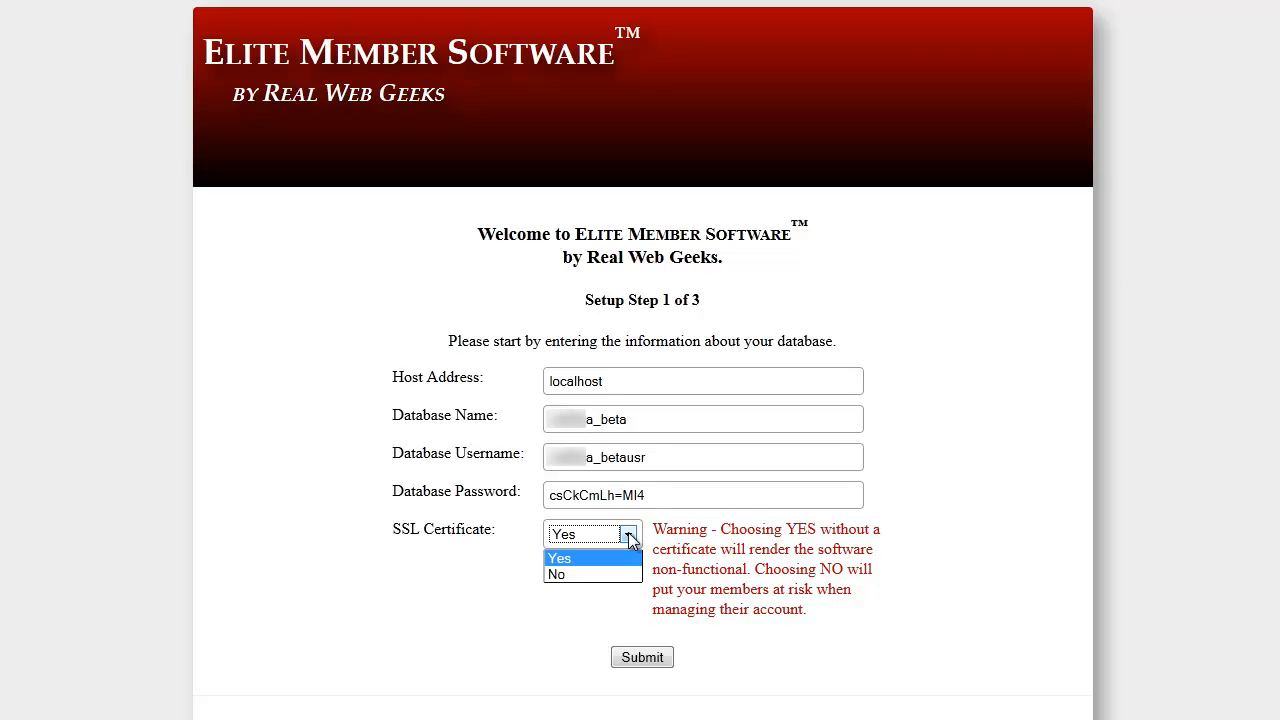
pyautogui.click(612, 574)
pyautogui.click(643, 659)
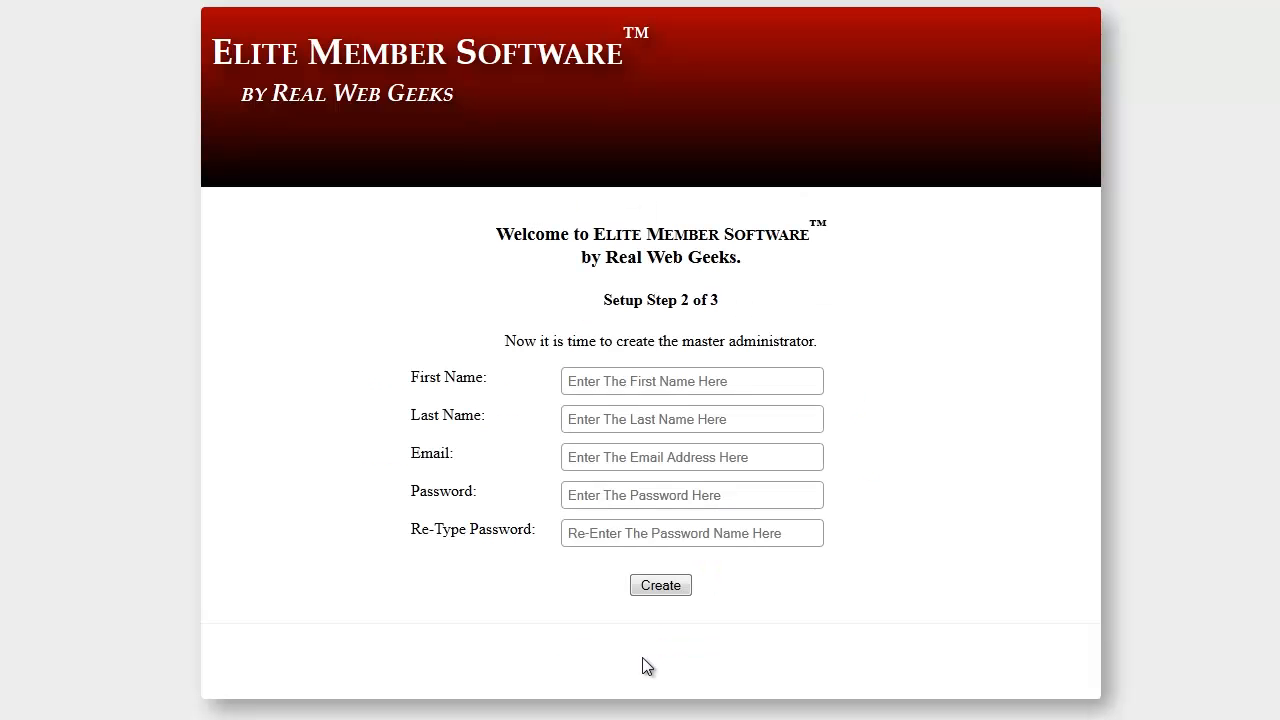
# Fill in the master administrator's first name, last name and e-mail address
pyautogui.click(644, 381)
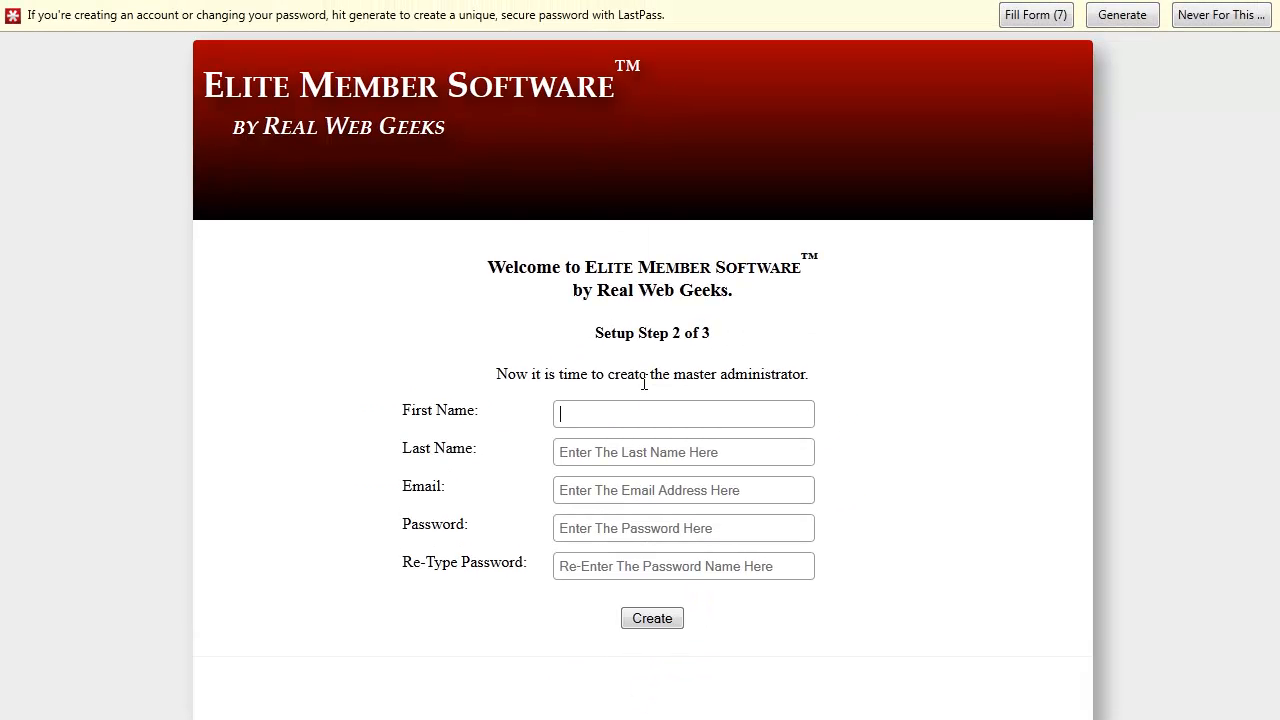
pyautogui.press('Tab')
pyautogui.press('Tab')
# Enter and repeat the master administrator's password, and create the administrator account
pyautogui.press('Tab')
pyautogui.write('••••••')
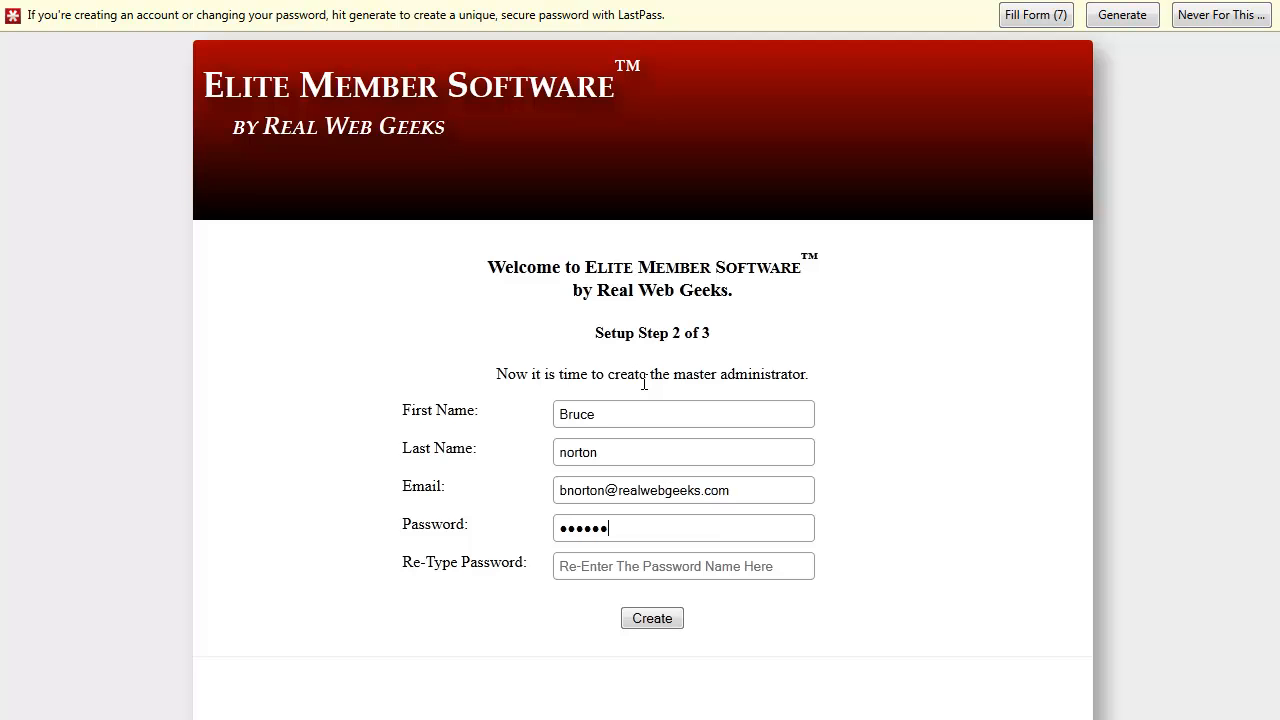
pyautogui.write('•')
pyautogui.press('Tab')
pyautogui.write('•••••••')
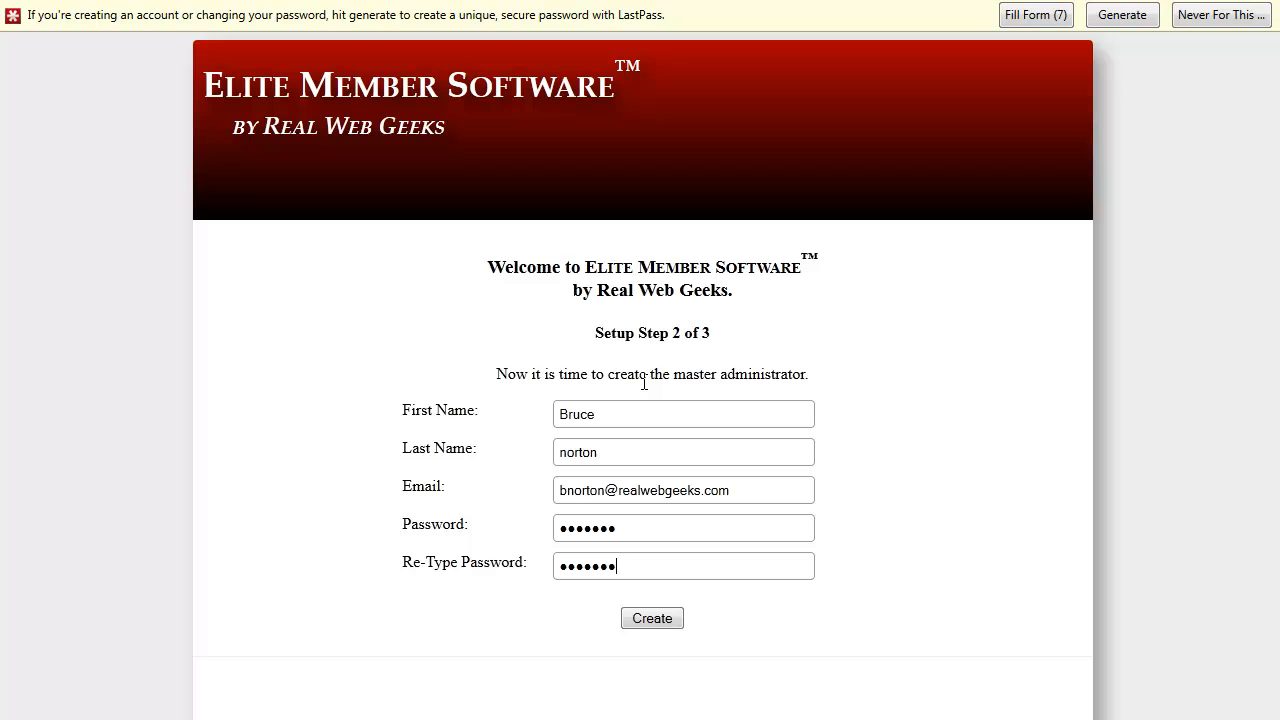
pyautogui.click(652, 622)
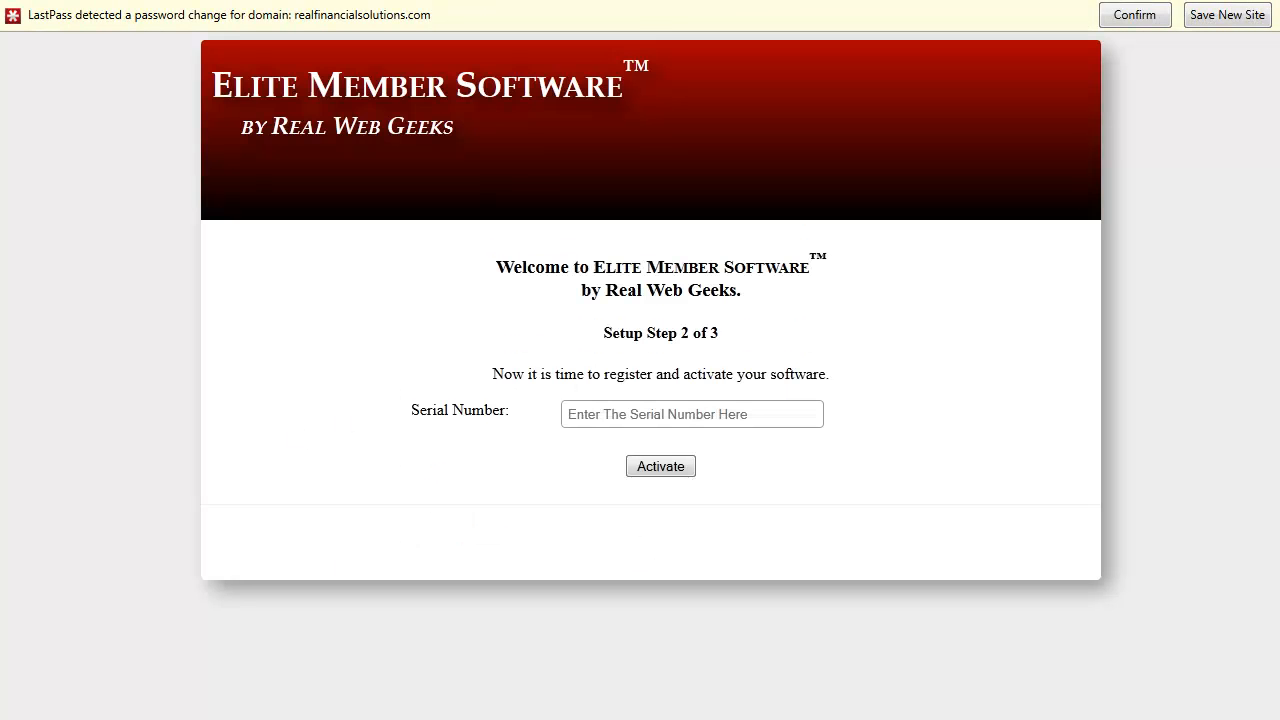
# Paste the software's serial number and activate the installation
pyautogui.click(707, 414)
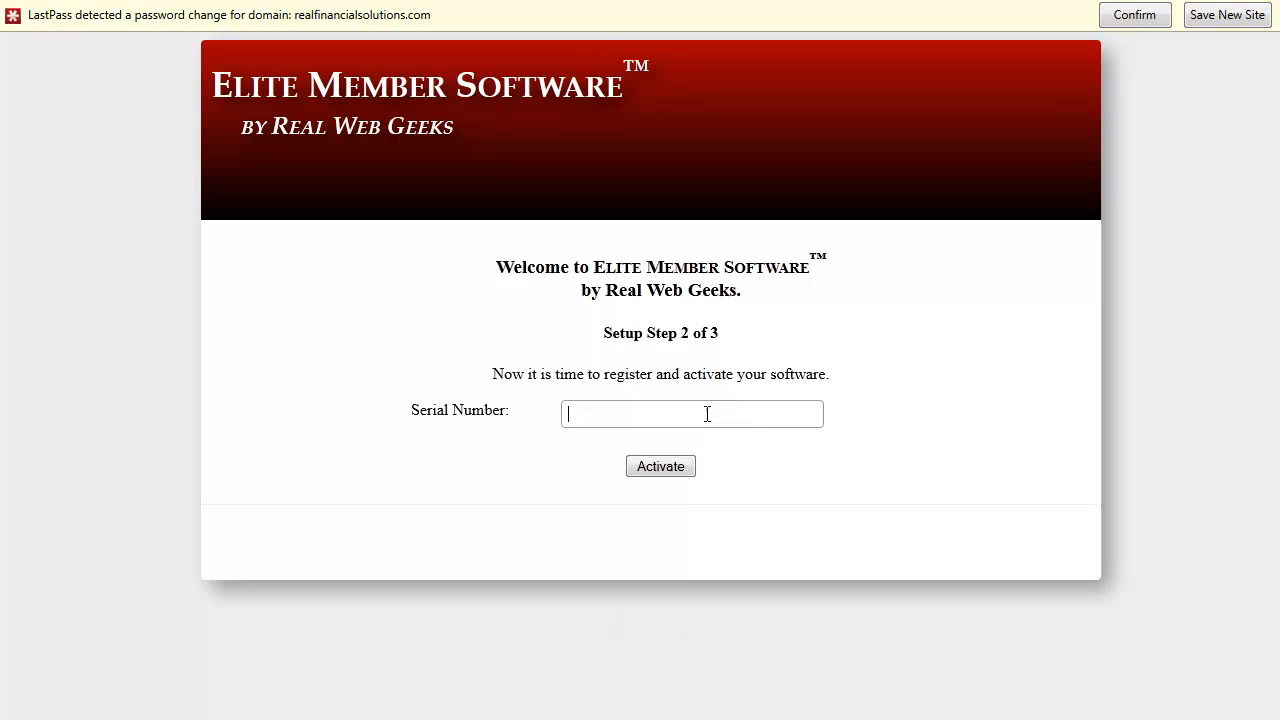
pyautogui.hotkey('ctrl', 'v')
pyautogui.click(682, 469)
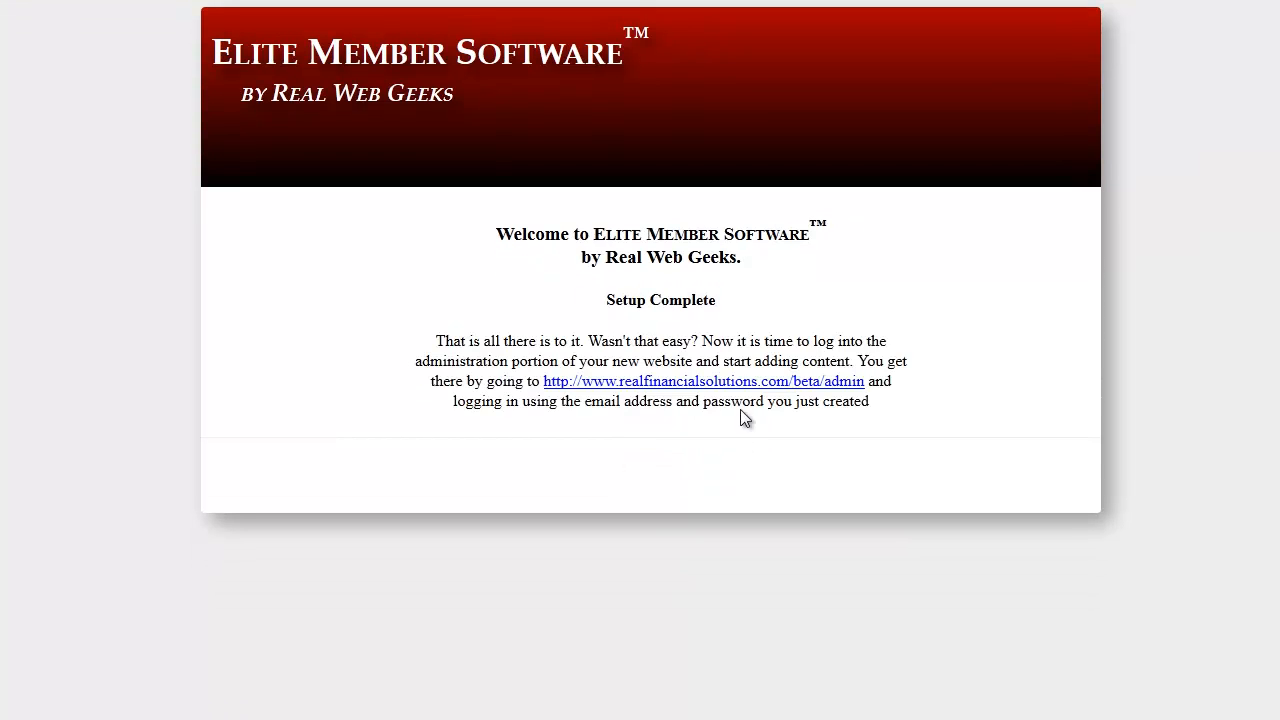
# Open the new site's beta/admin page and log in with the administrator's e-mail address and password
pyautogui.click(748, 388)
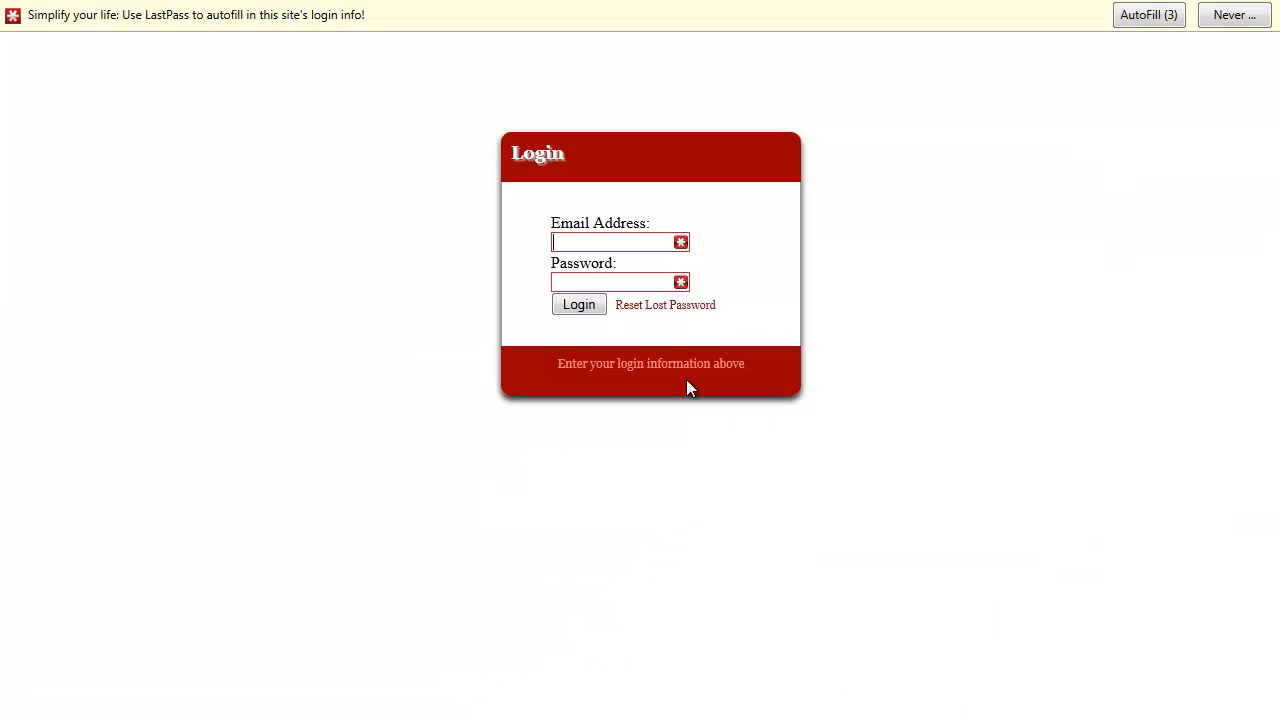
pyautogui.press('Tab')
pyautogui.write('•••••••')
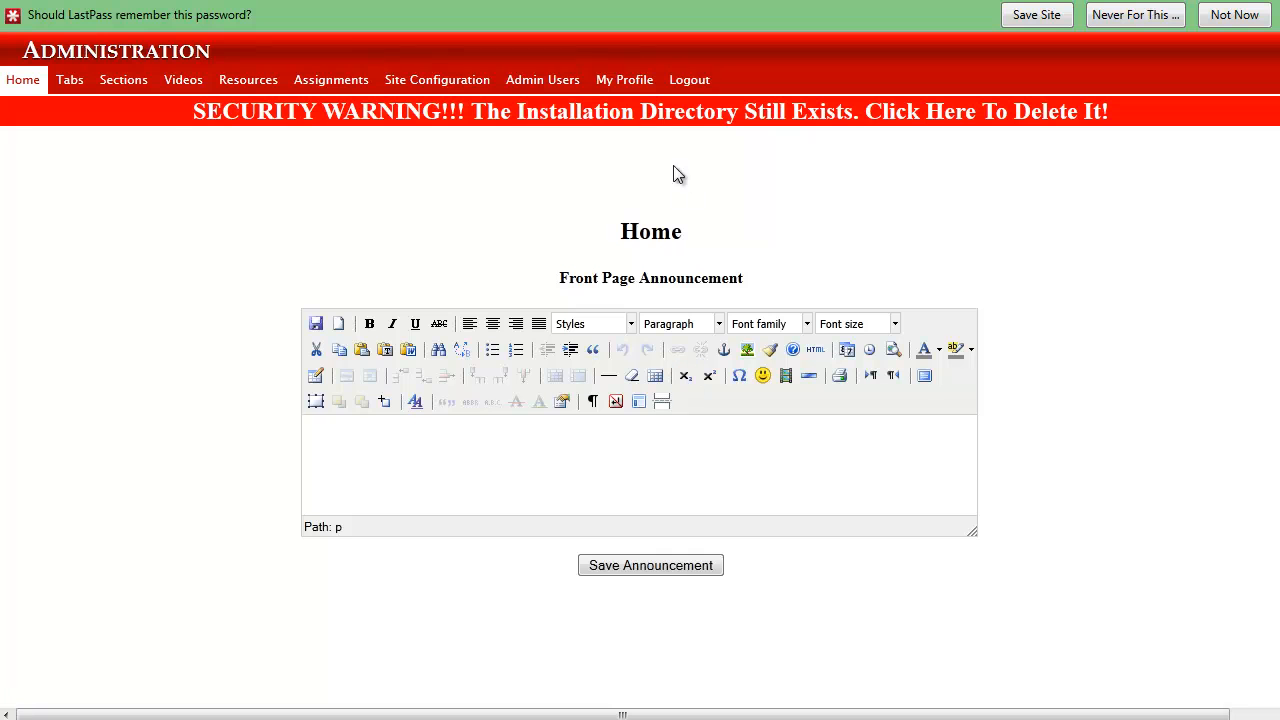
# Delete the leftover installation directory through the security warning on the Administration home page
pyautogui.click(673, 124)
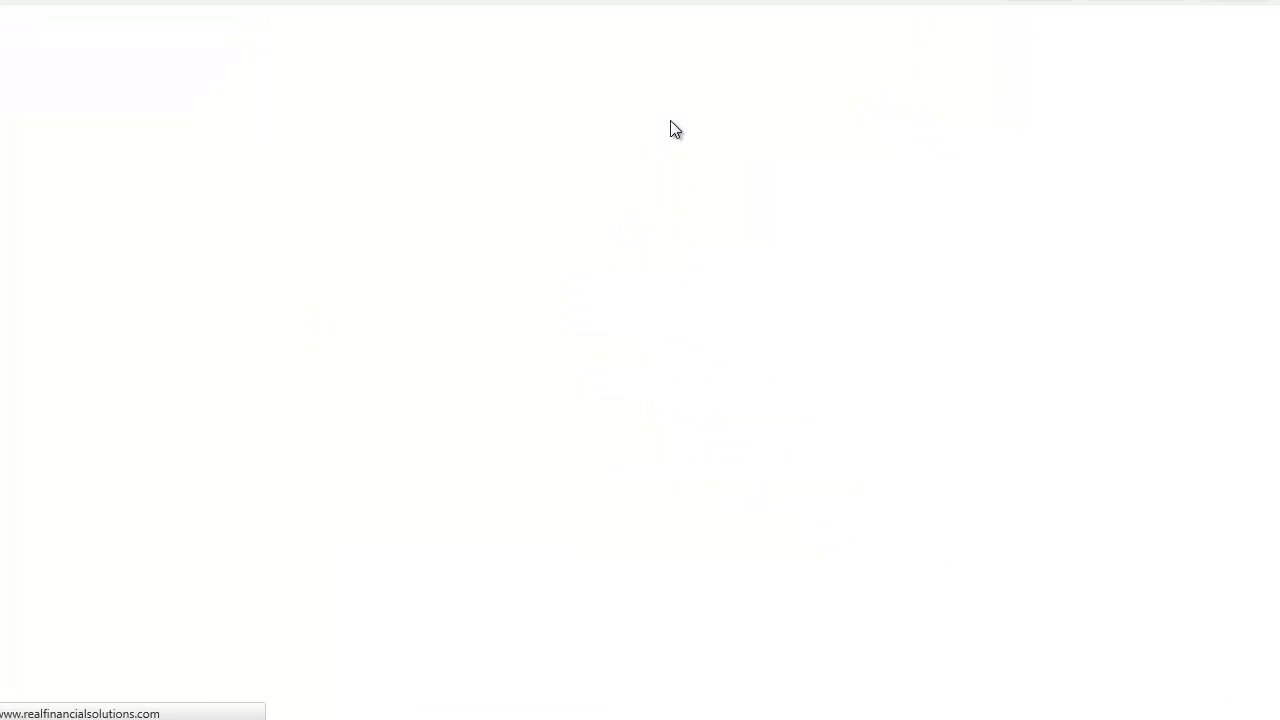